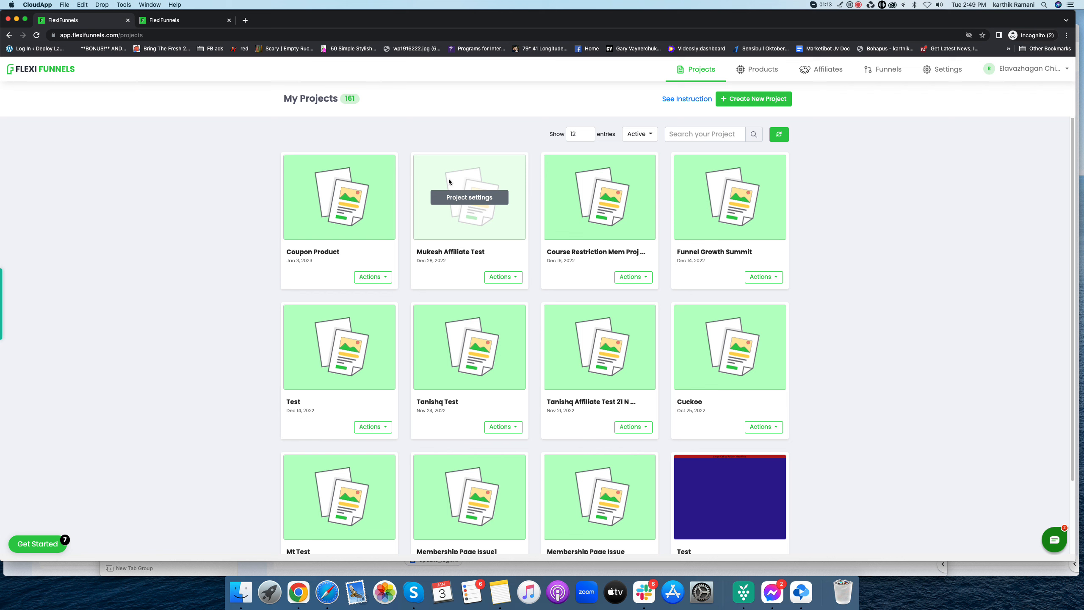
Open the list of coupons under products and create a new coupon.
left_click(764, 70)
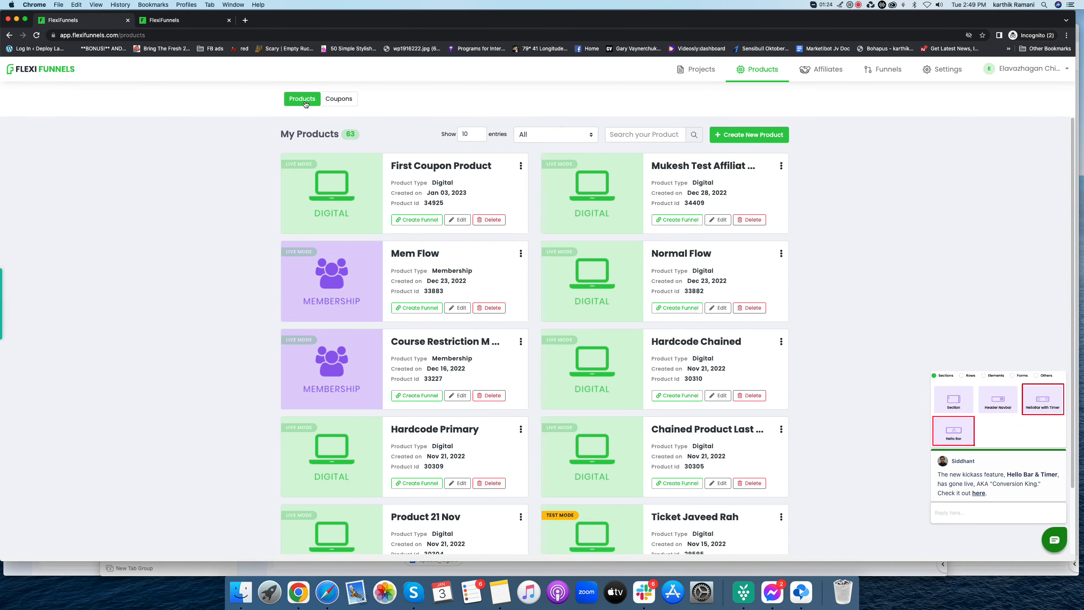
left_click(353, 101)
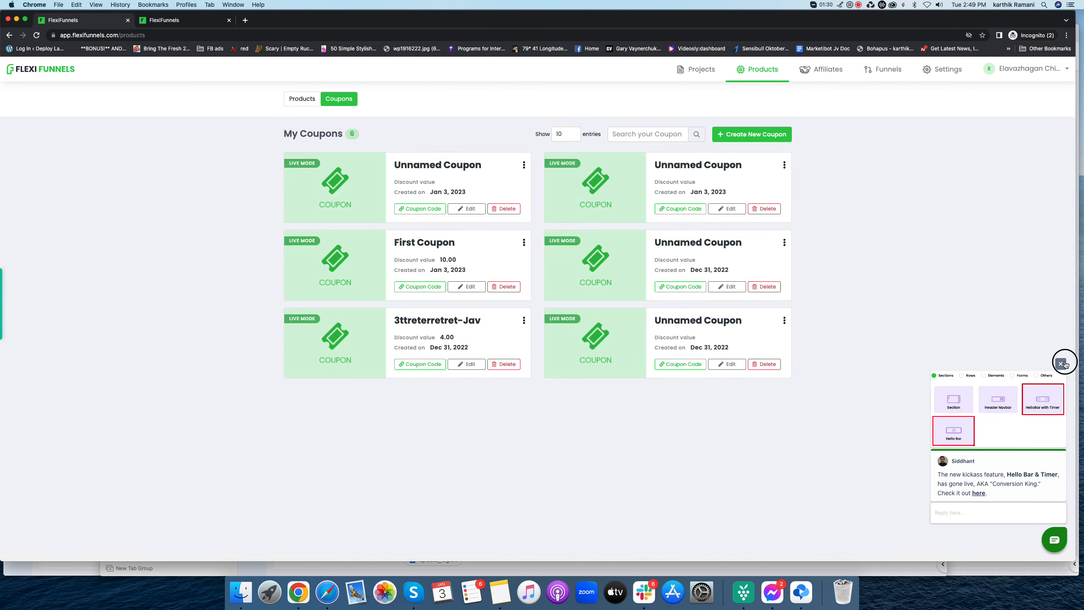
left_click(1061, 363)
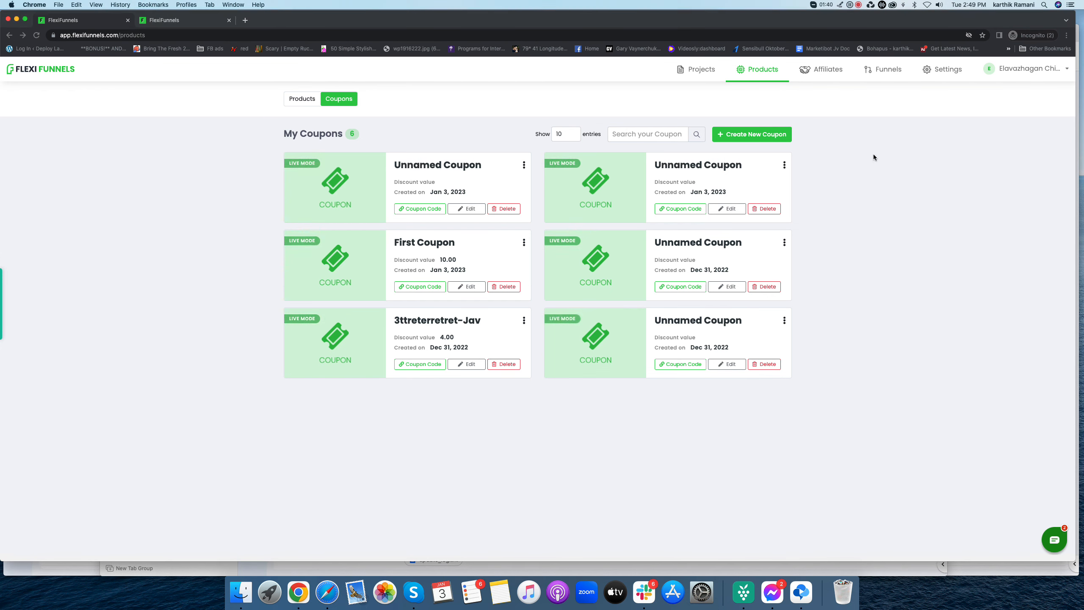
left_click(767, 134)
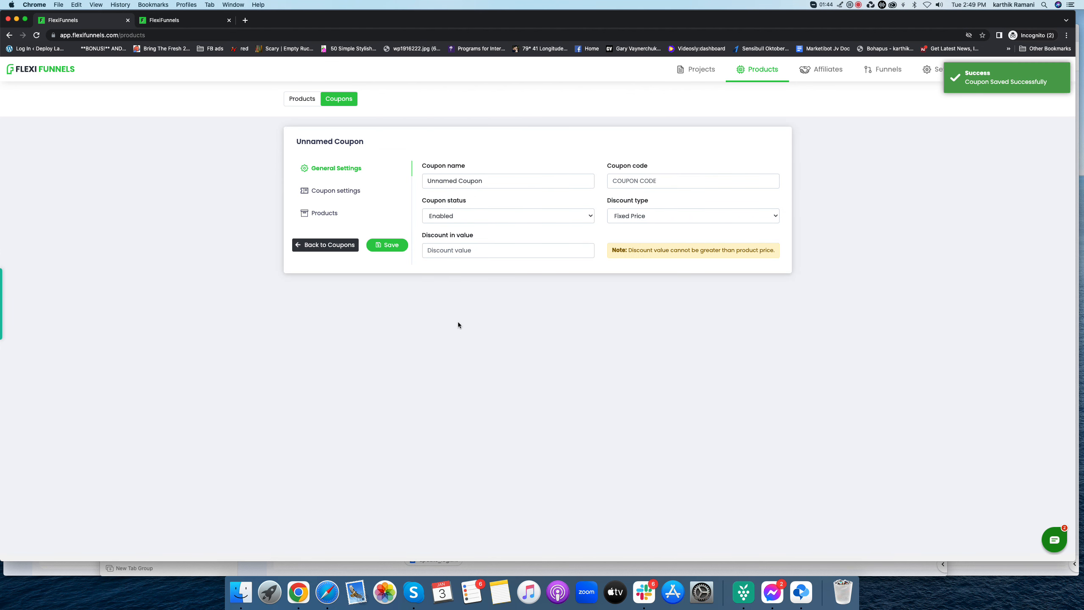
Name the coupon with the presenter's first name followed by "demo" and set its coupon code to FLEXI20OFF.
triple_click(462, 176)
type("karthik")
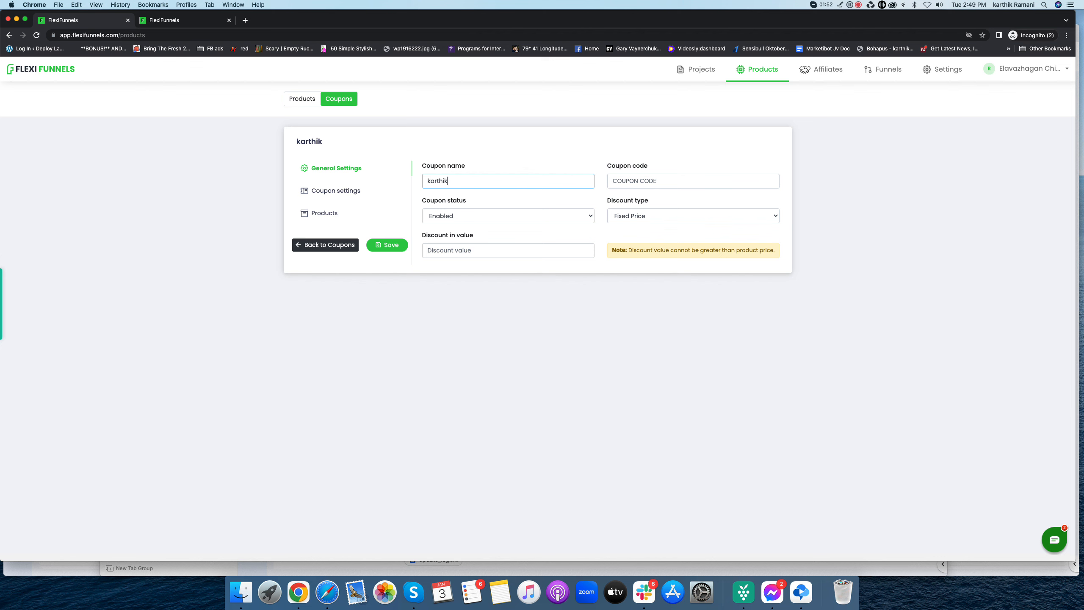
type(" demo")
key("Tab")
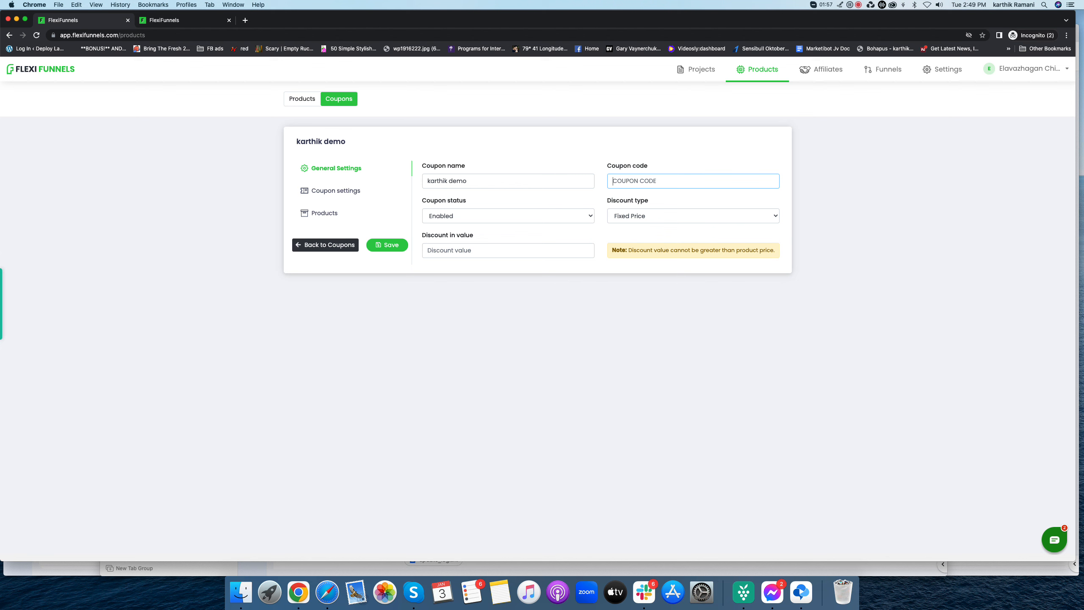
type("FLEXI20OFF")
Switch the coupon status to Disabled and back to Enabled.
left_click(479, 215)
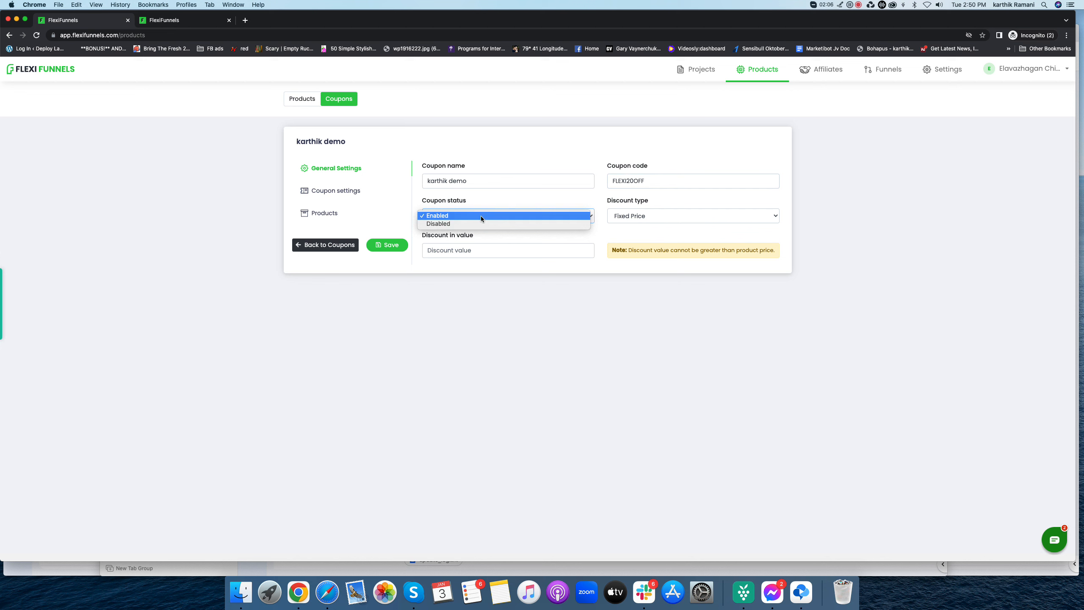
left_click(572, 196)
left_click(531, 214)
left_click(531, 221)
left_click(530, 215)
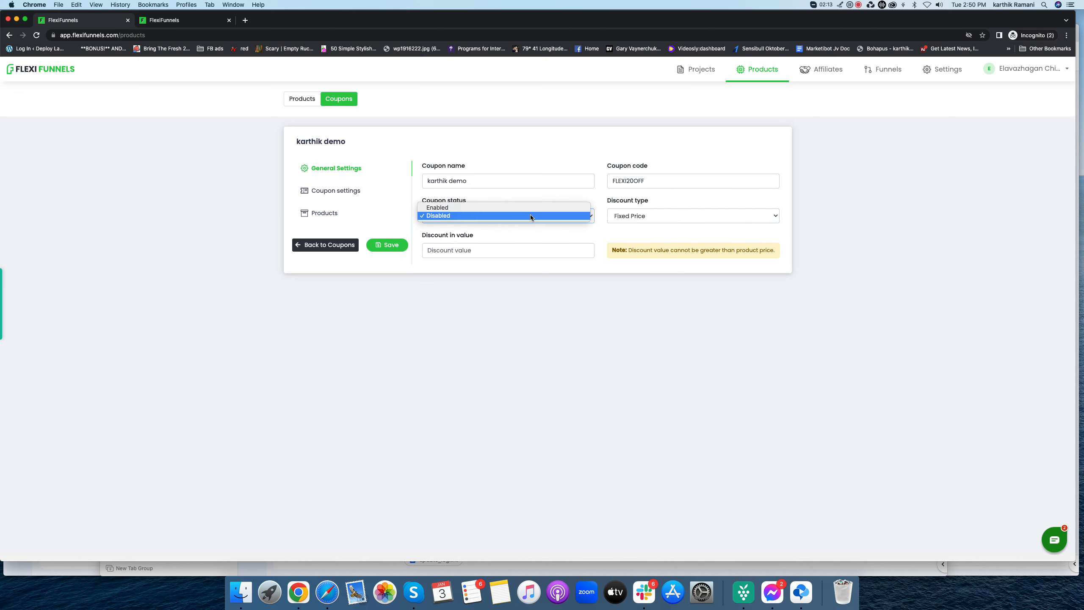
left_click(531, 208)
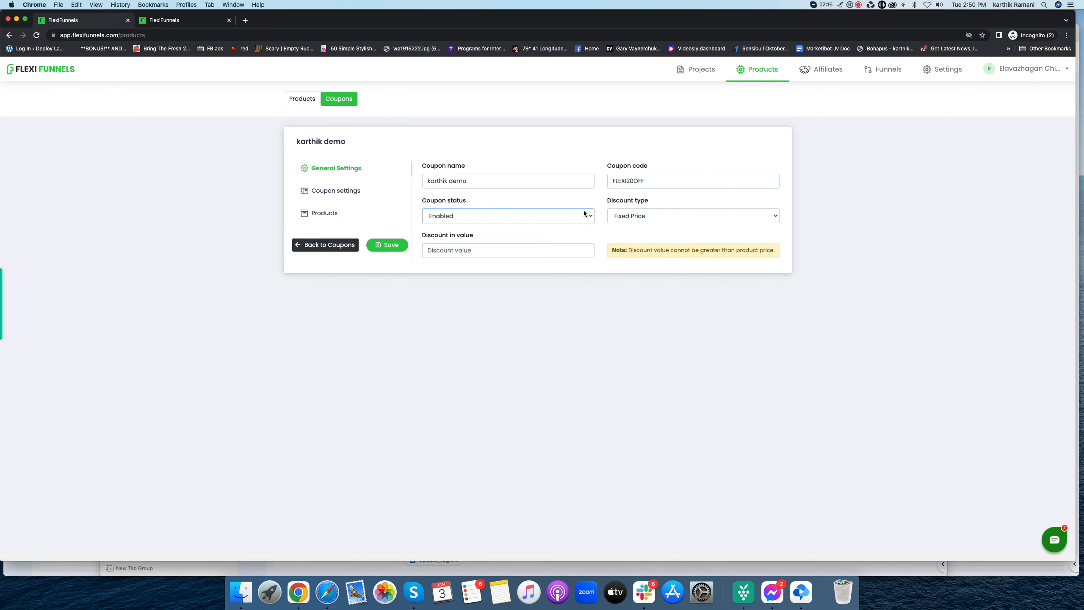
Switch the coupon's discount type to Percentage and back to Fixed Price.
left_click(633, 216)
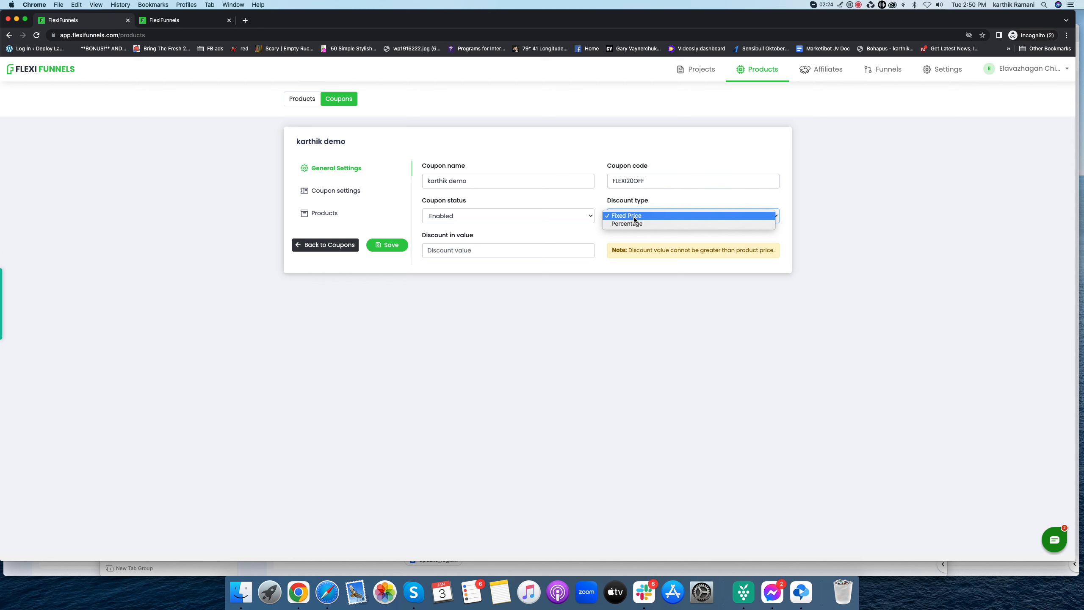
left_click(636, 223)
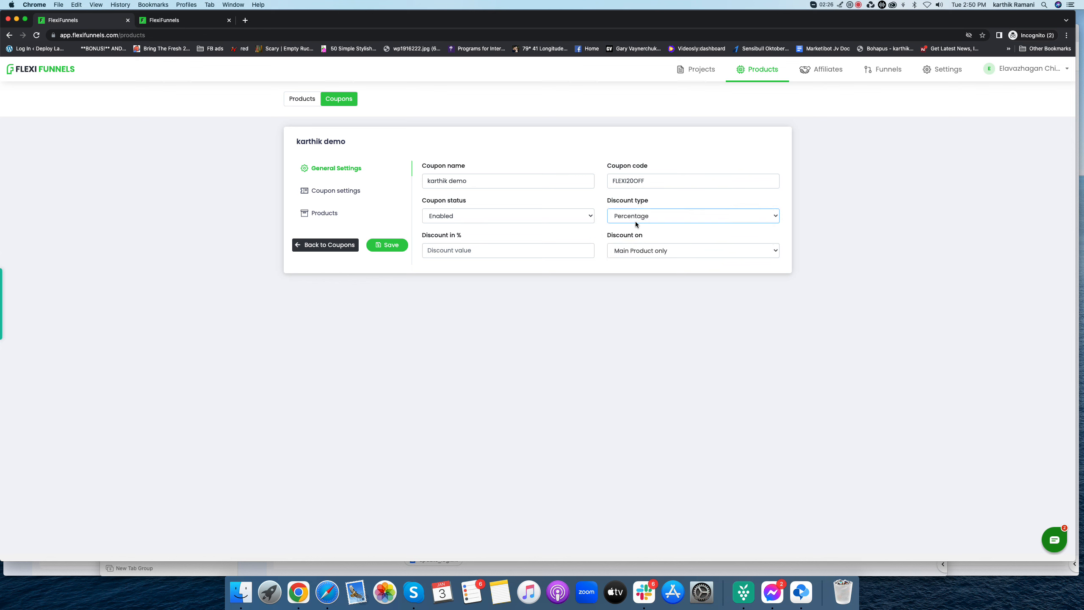
left_click(636, 218)
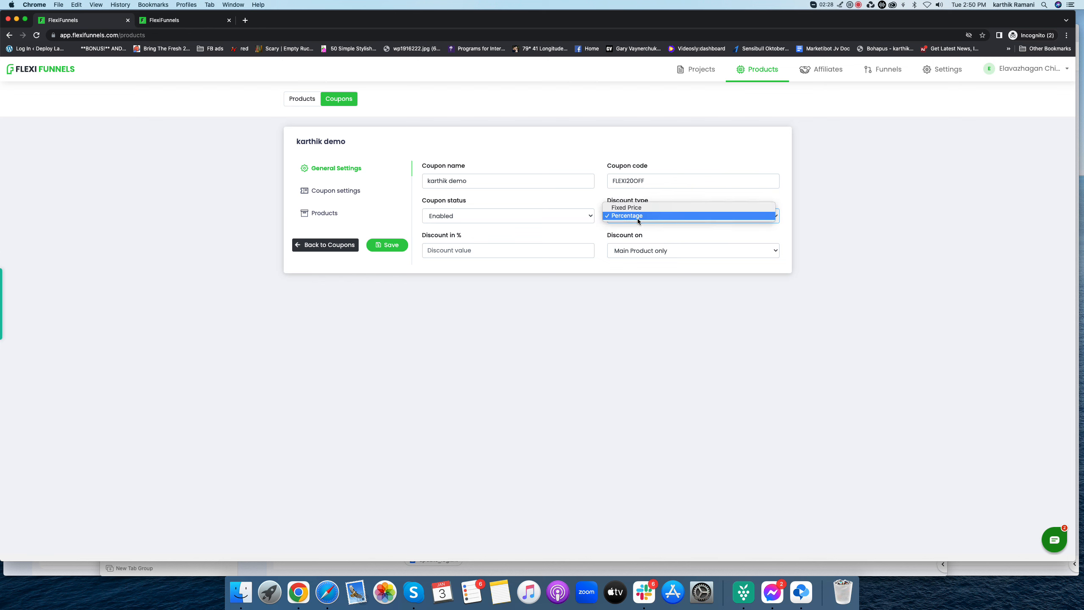
left_click(639, 208)
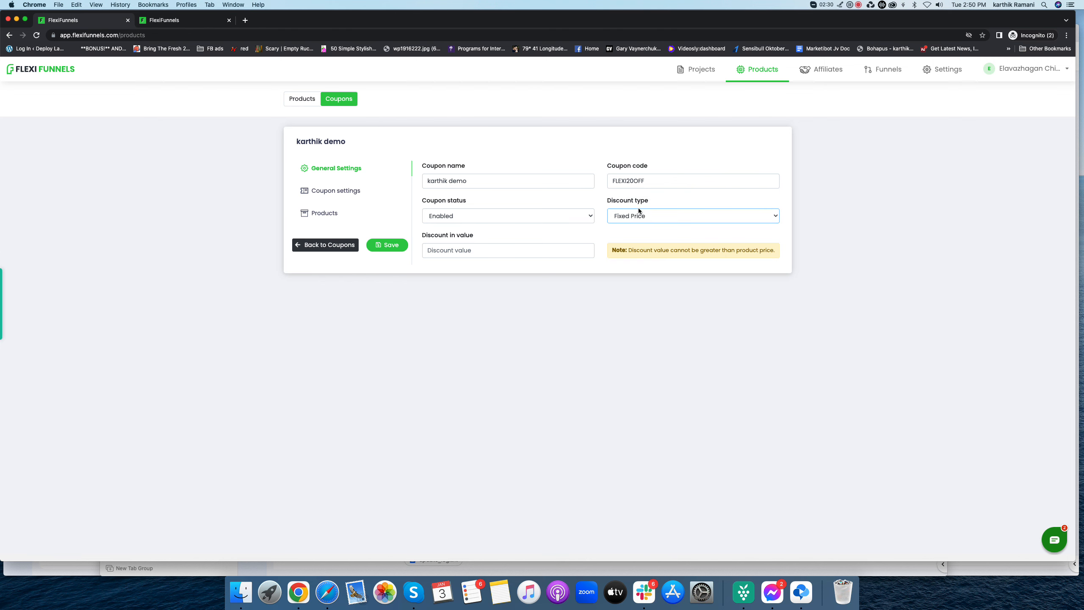
Enter a fixed discount value of 1000 for the coupon and clear it again.
left_click(506, 250)
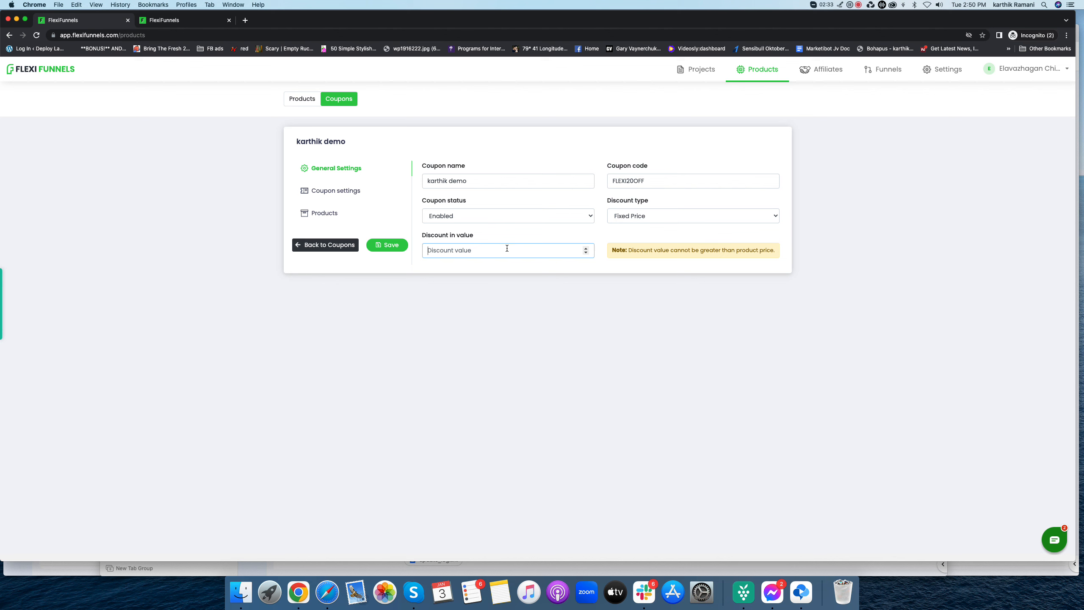
type("1000")
key("BackSpace")
key("BackSpace")
key("BackSpace")
key("BackSpace")
Change the discount type to Percentage and set the discount to 10 %.
left_click(695, 220)
left_click(695, 226)
left_click(499, 247)
left_click(586, 249)
left_click(585, 249)
left_click(585, 249)
left_click(586, 248)
left_click(585, 249)
left_click(586, 248)
left_click(586, 249)
left_click(586, 249)
left_click(586, 249)
left_click(586, 249)
left_click(586, 249)
left_click(585, 253)
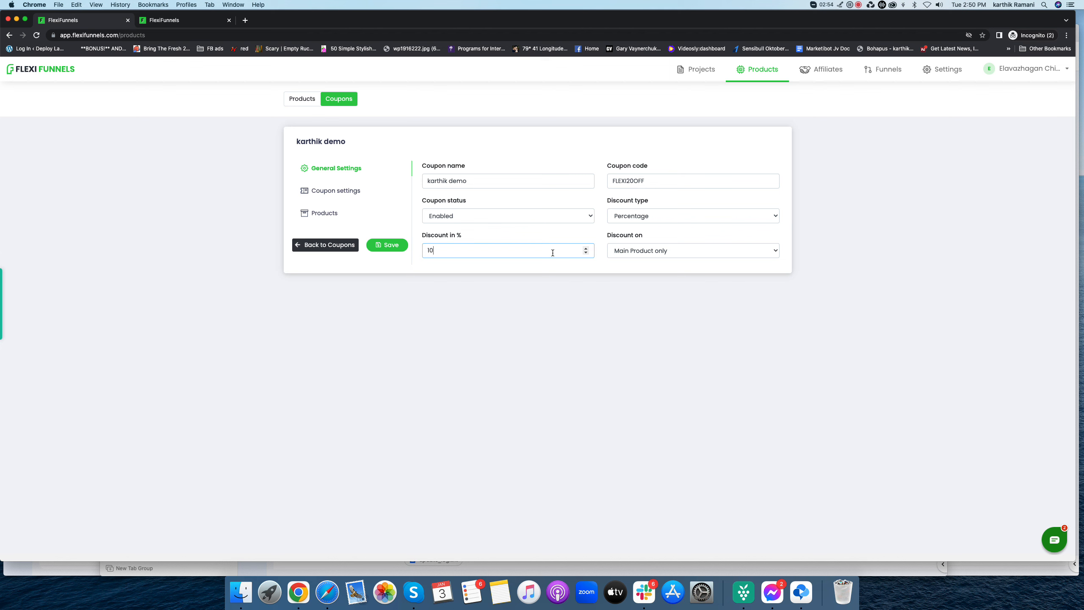
Apply the discount to the main product and bump, and return it to Main Product only.
left_click(627, 254)
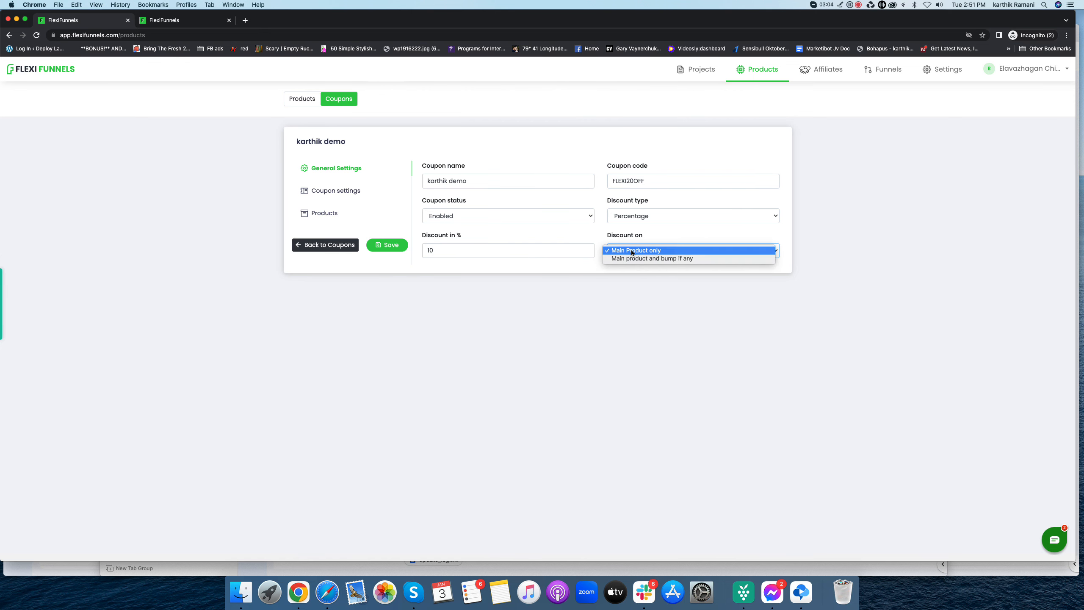
left_click(633, 251)
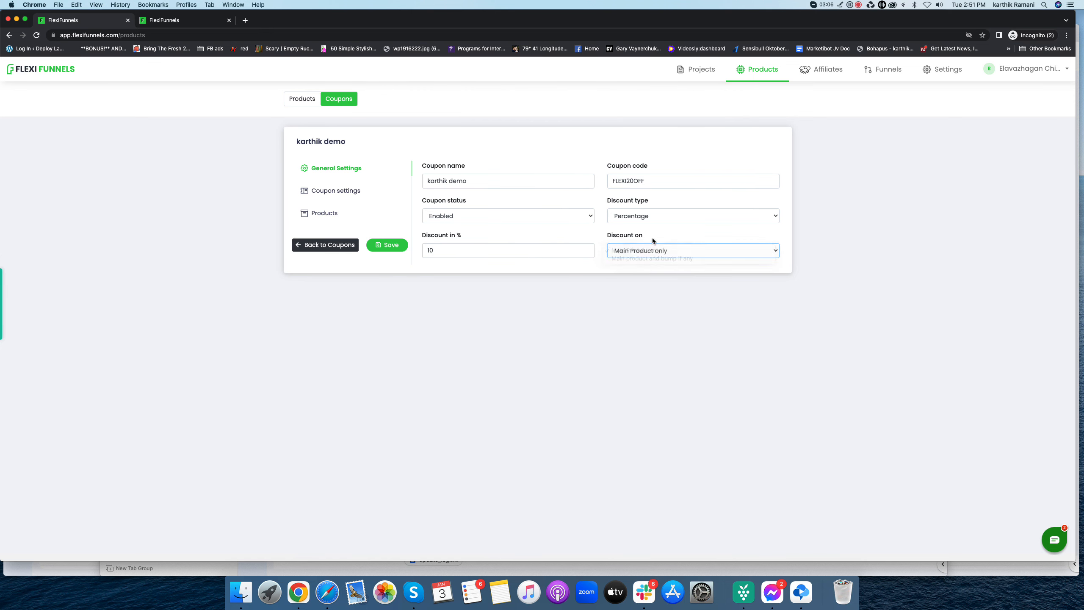
left_click(648, 249)
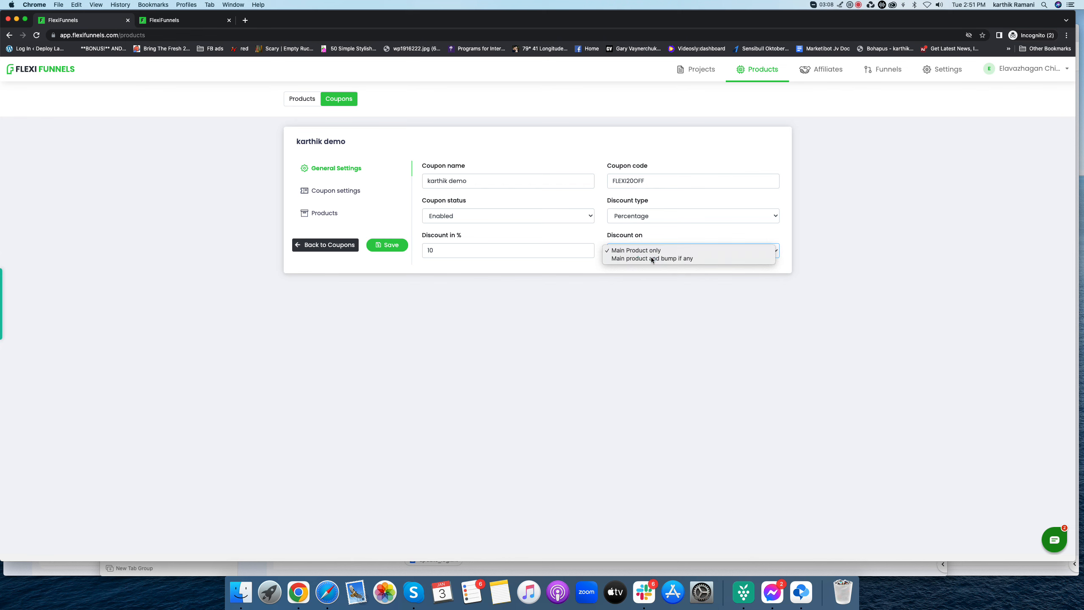
left_click(650, 257)
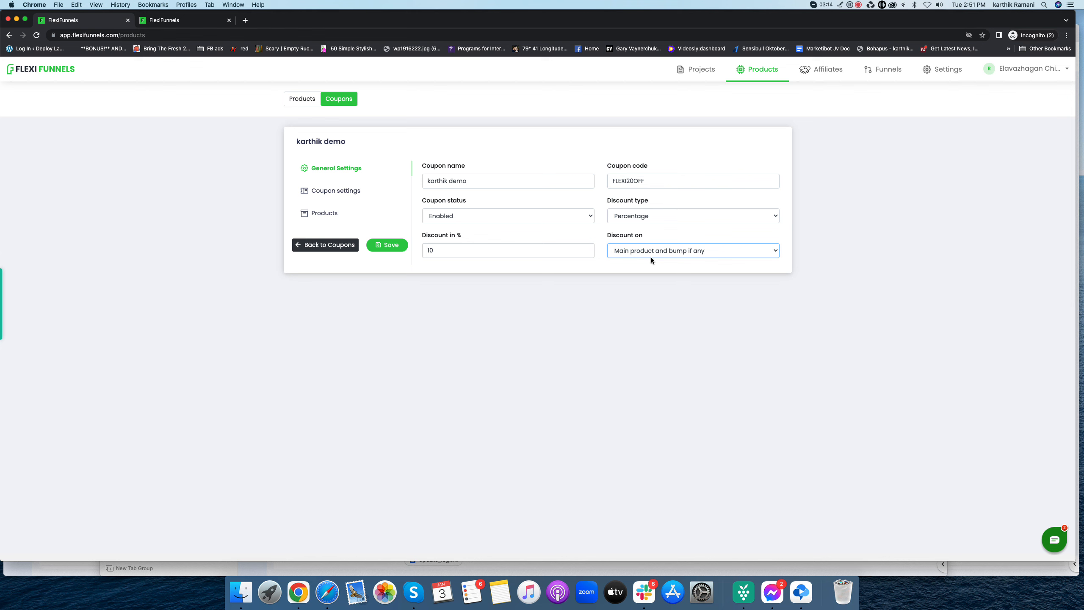
left_click(635, 249)
left_click(635, 242)
Copy the coupon code FLEXI20OFF to the clipboard.
double_click(630, 181)
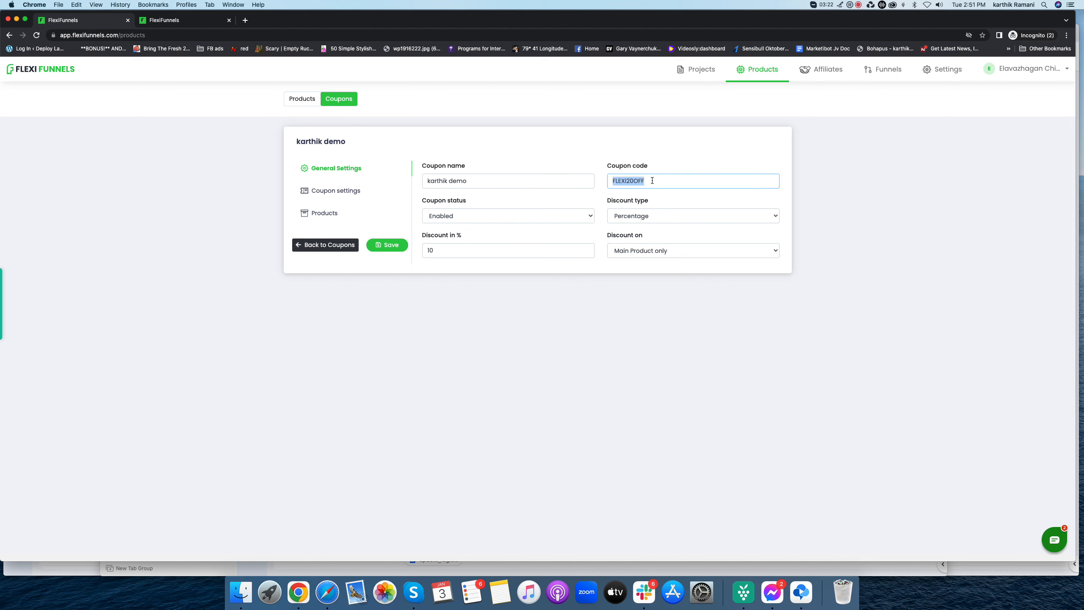
right_click(631, 183)
left_click(653, 240)
Save the coupon's general settings and open its coupon settings.
left_click(401, 246)
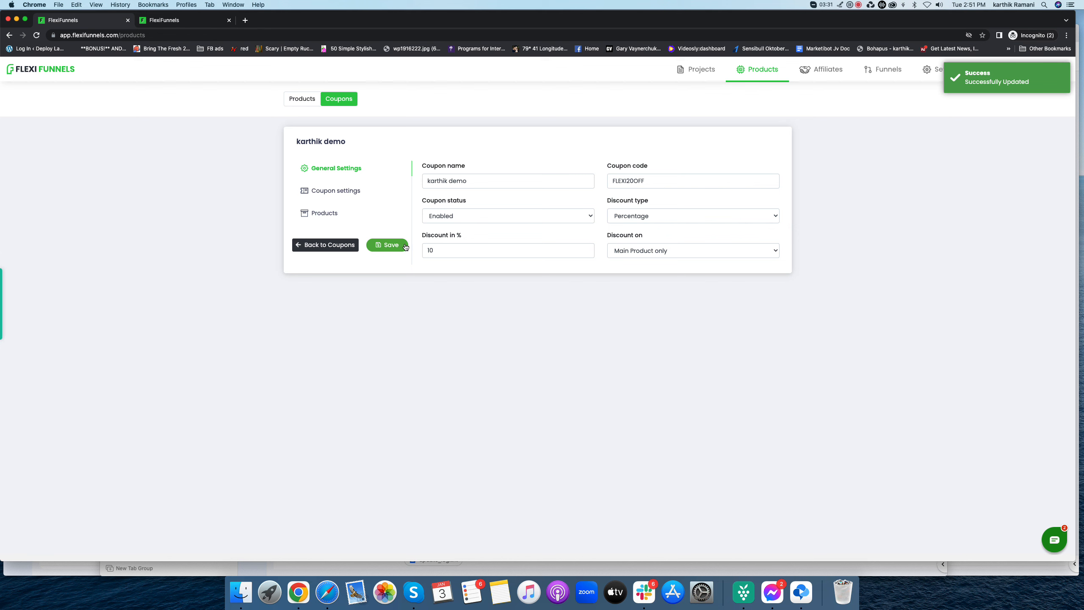
left_click(359, 196)
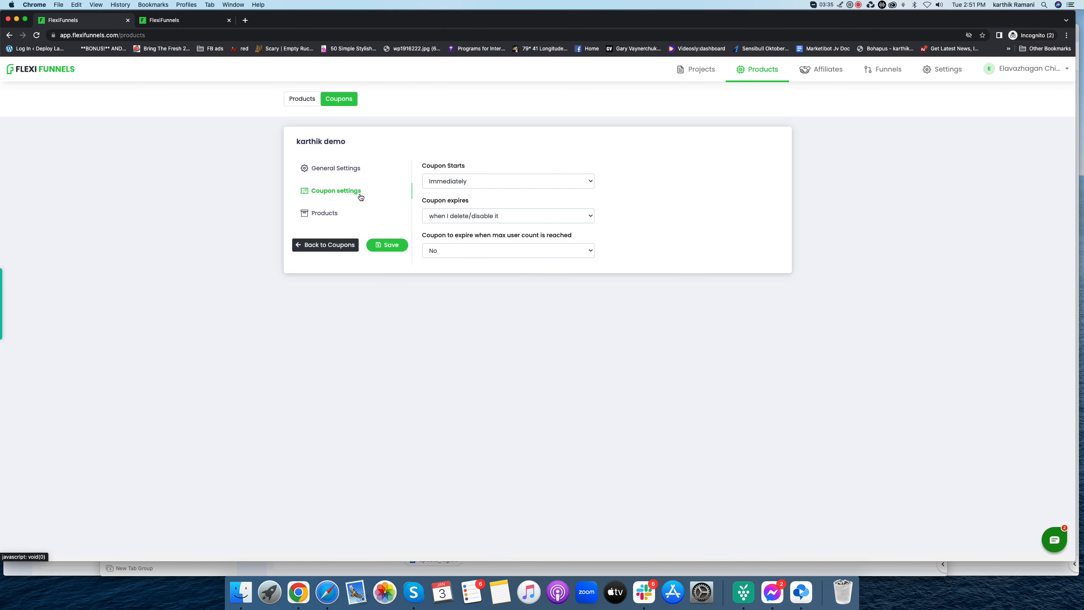
Set the coupon to start from a date and return it to starting immediately.
left_click(440, 186)
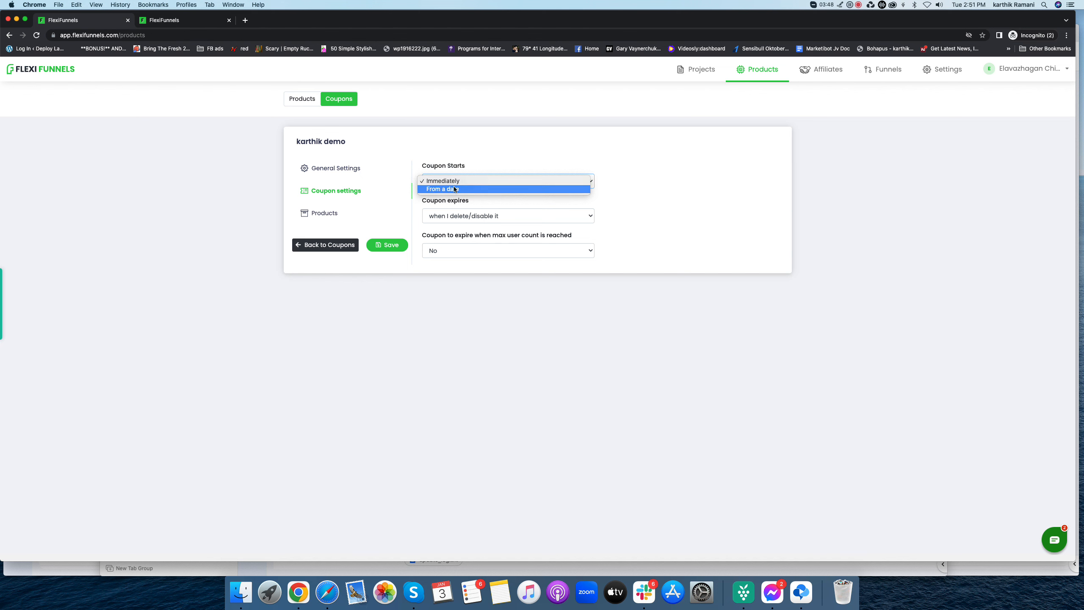
left_click(456, 189)
left_click(546, 181)
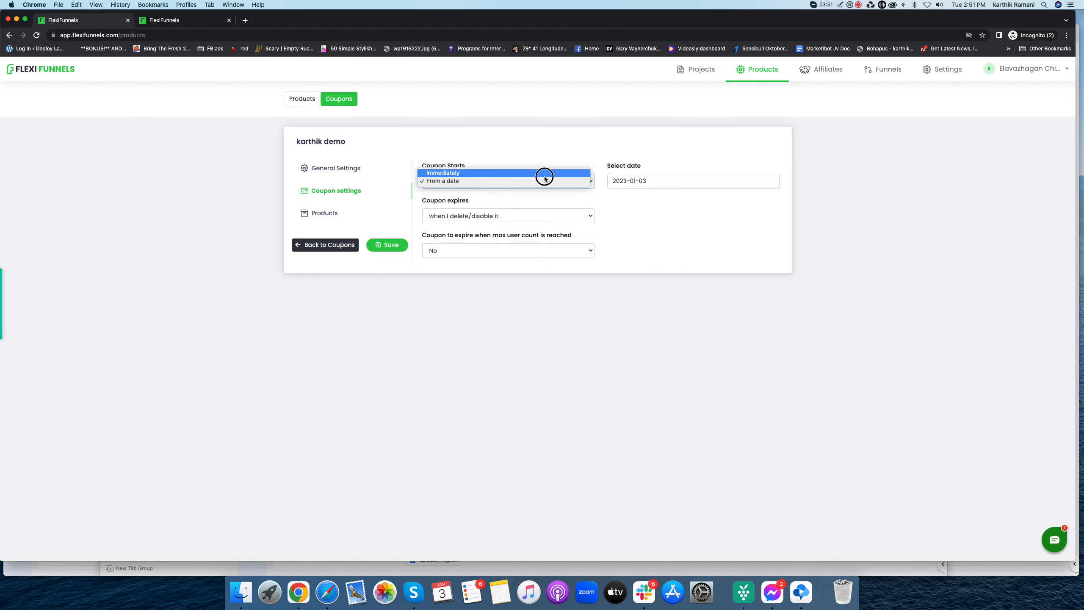
left_click(543, 173)
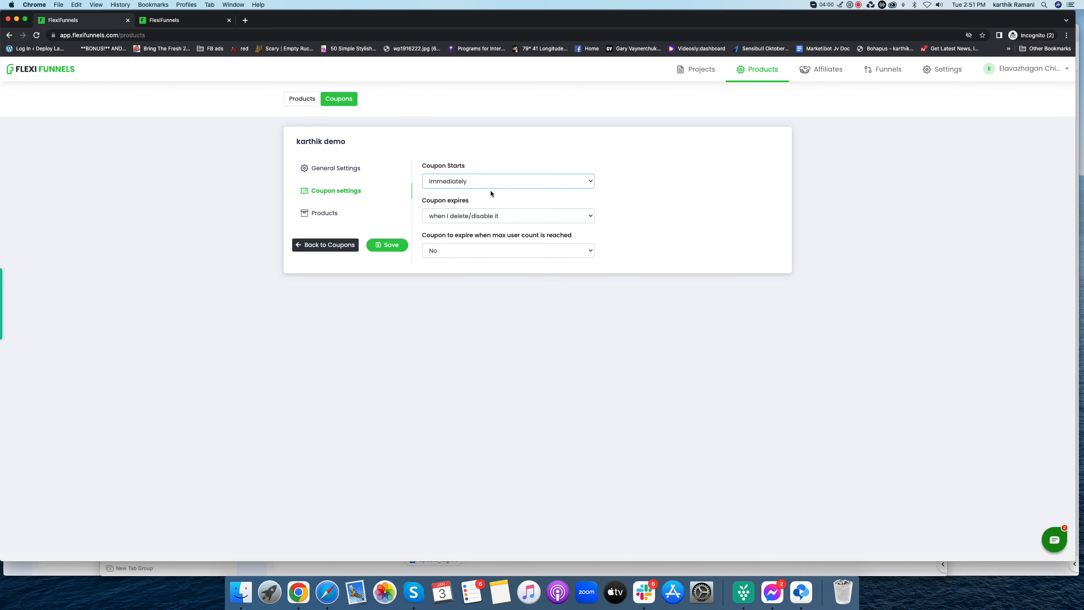
Try expiring the coupon on a set date with its calendar, and return to expiry when deleted or disabled.
left_click(563, 217)
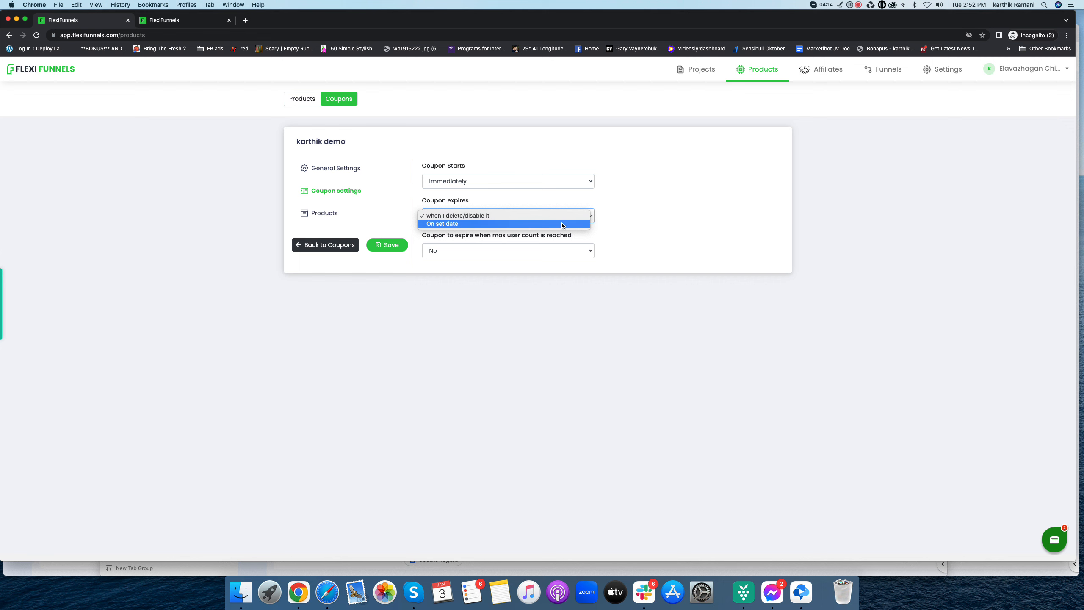
left_click(562, 224)
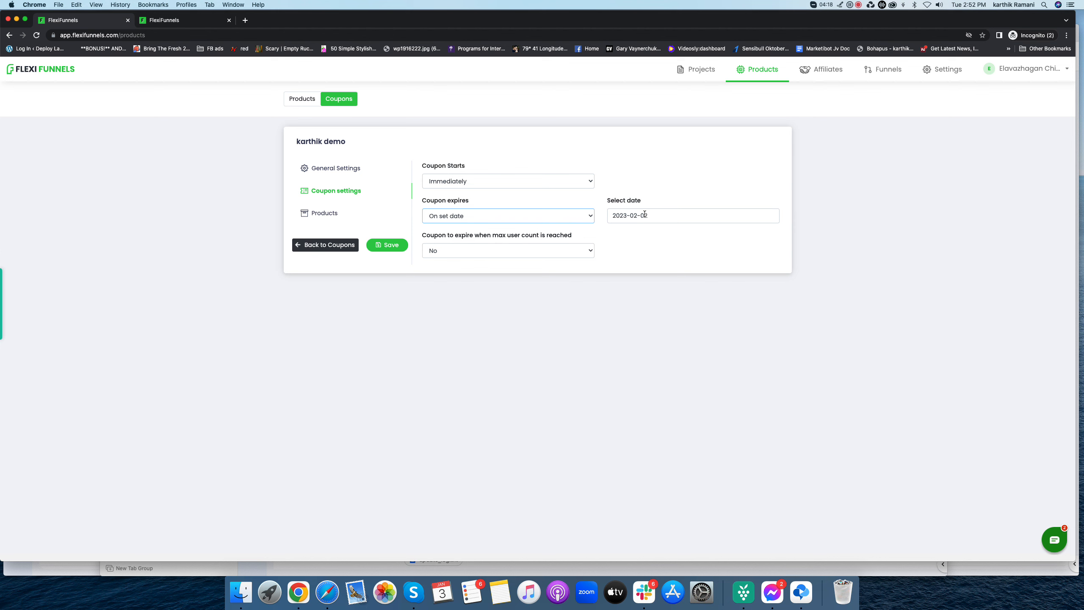
left_click(644, 214)
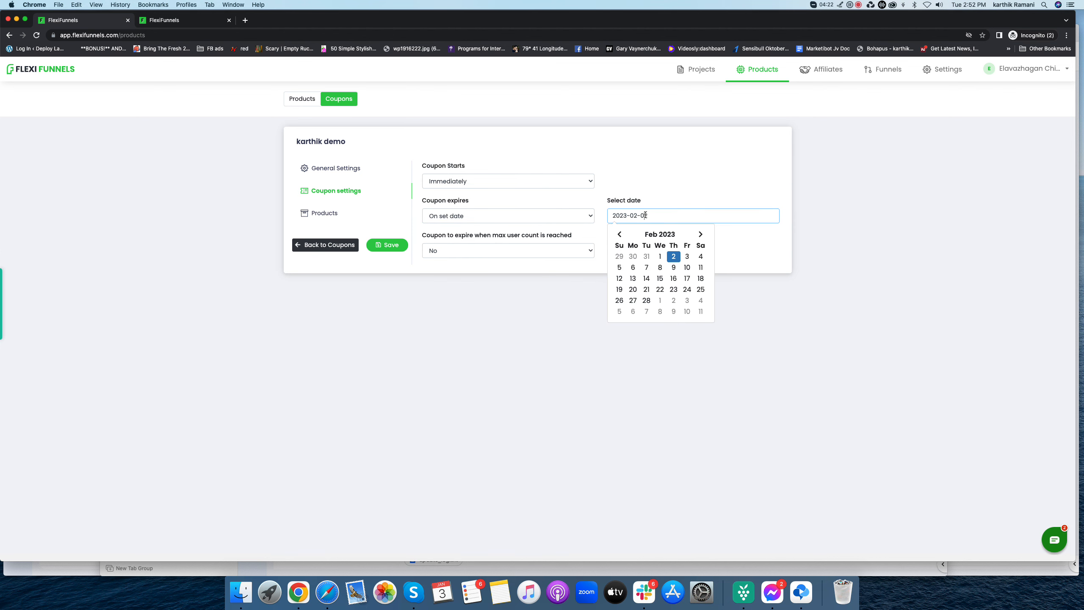
left_click(573, 213)
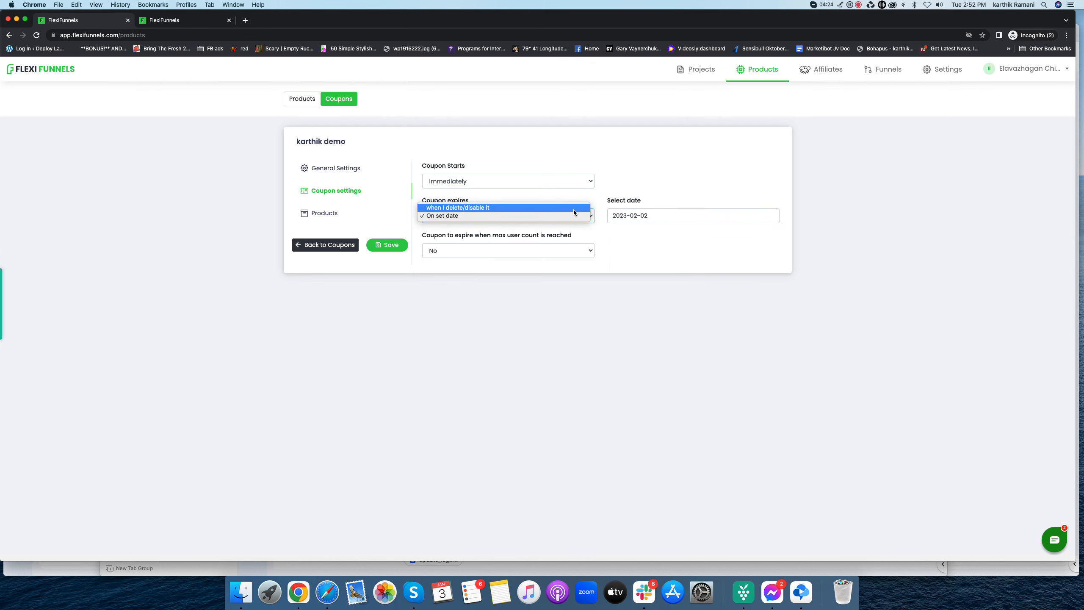
left_click(573, 208)
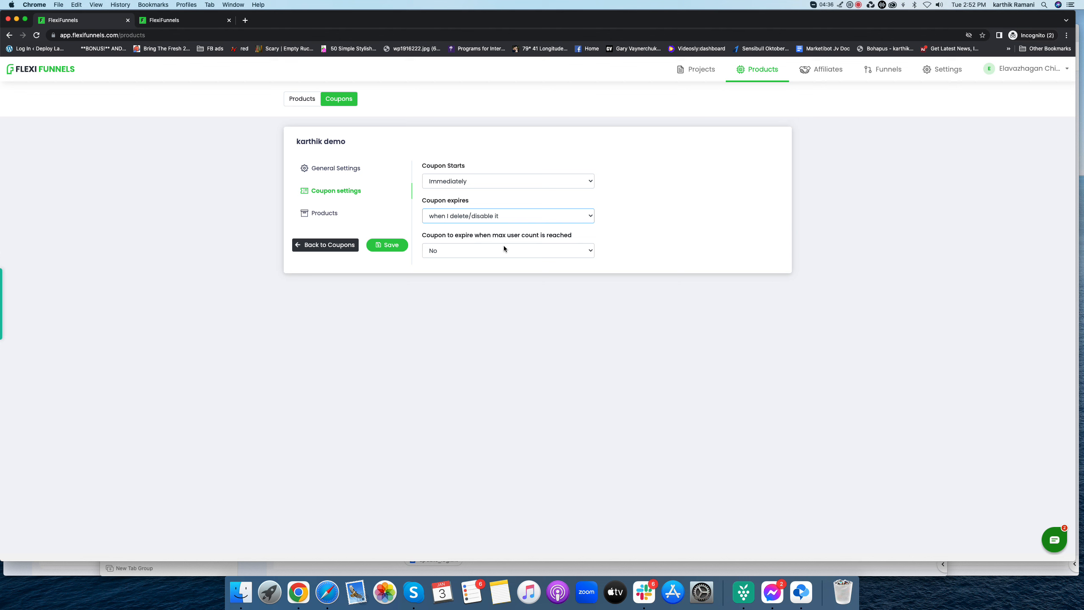
Make the coupon expire once a maximum user count of 100 is reached, and save the settings.
left_click(503, 247)
left_click(501, 255)
left_click(664, 251)
type("100")
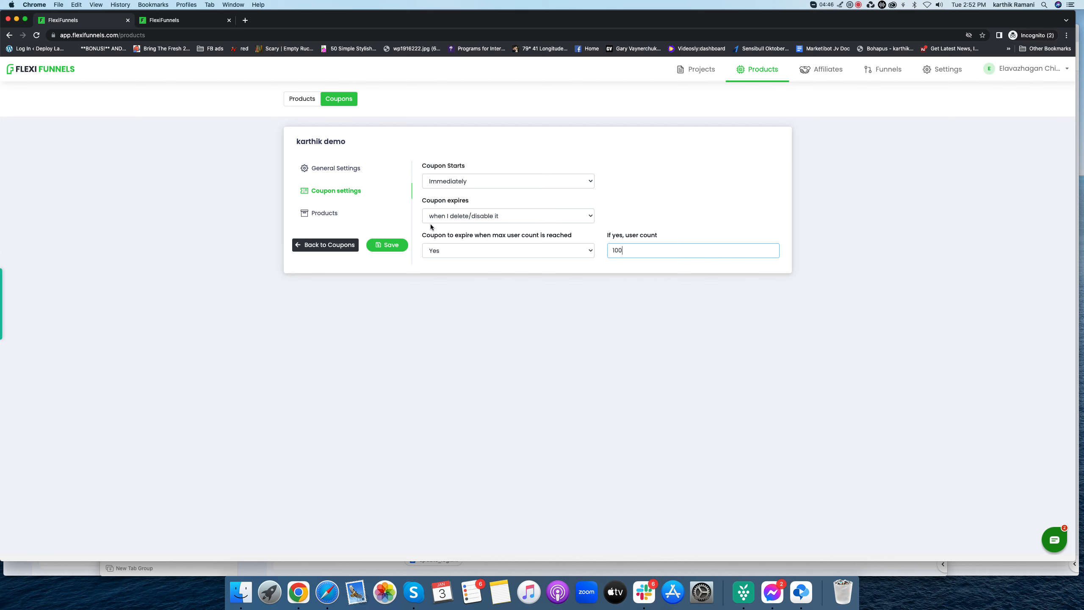
left_click(389, 245)
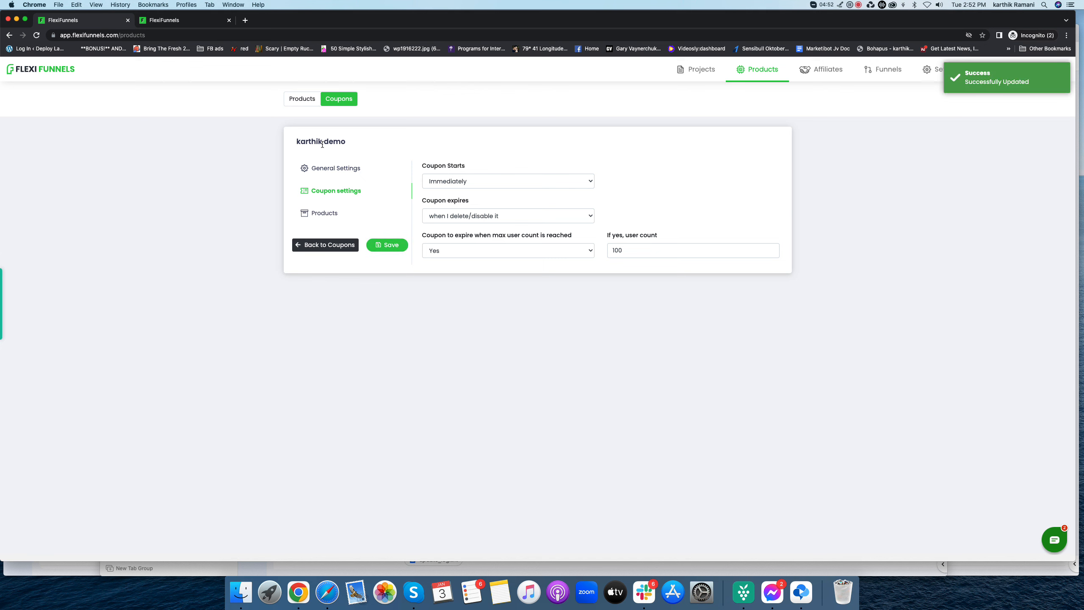
Set the coupon to apply on specific products only.
left_click(339, 215)
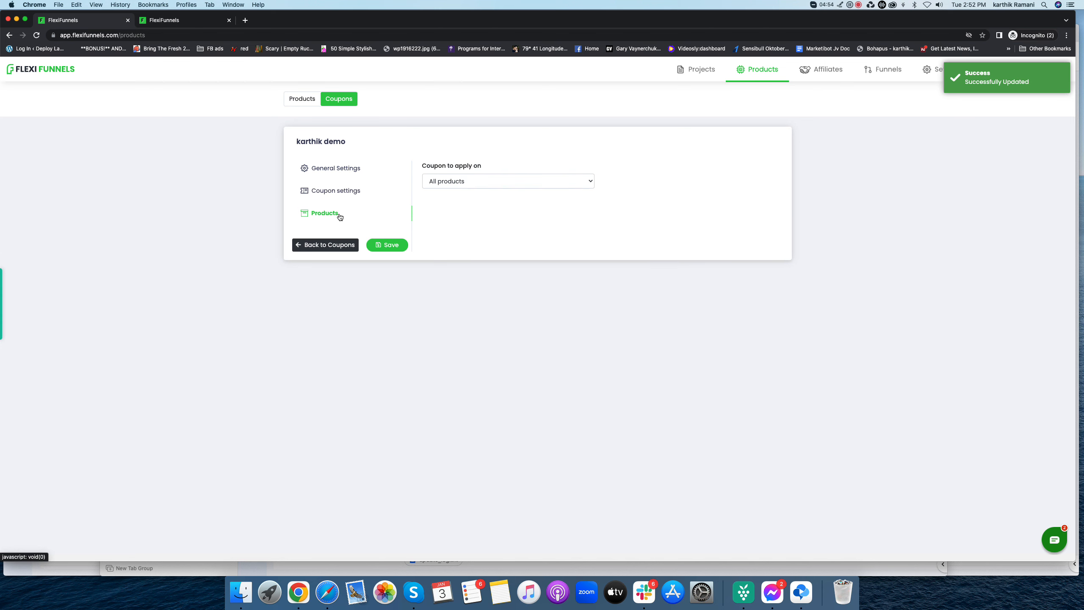
left_click(488, 183)
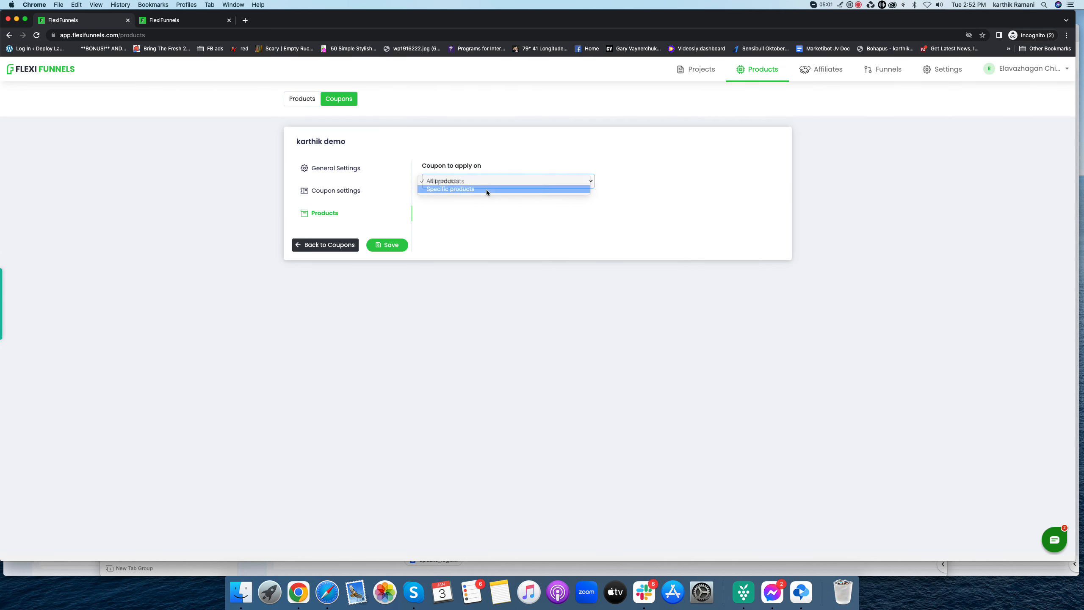
left_click(486, 189)
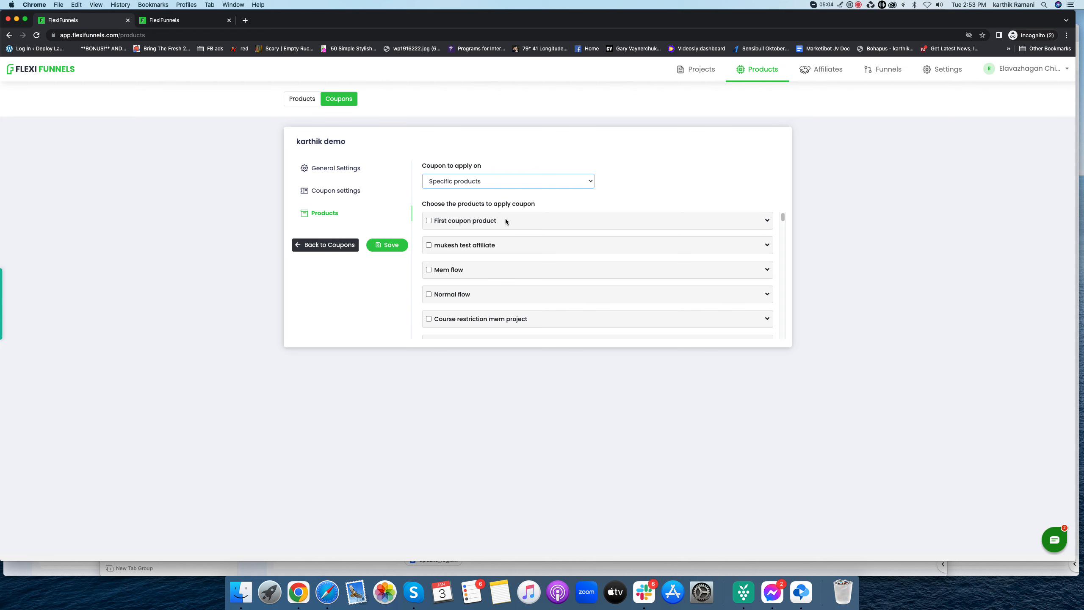
Expand First coupon product in the product list and try including the whole product, clearing the selection again.
left_click(766, 221)
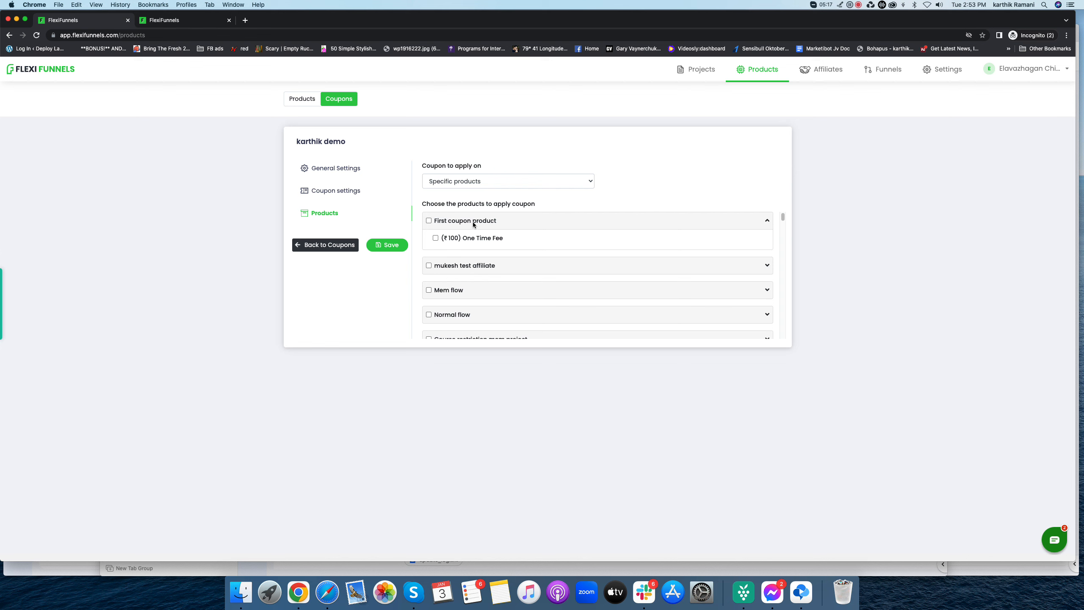
left_click(428, 220)
left_click(428, 220)
Set the coupon to apply on all products and save the setting.
left_click(465, 182)
left_click(471, 172)
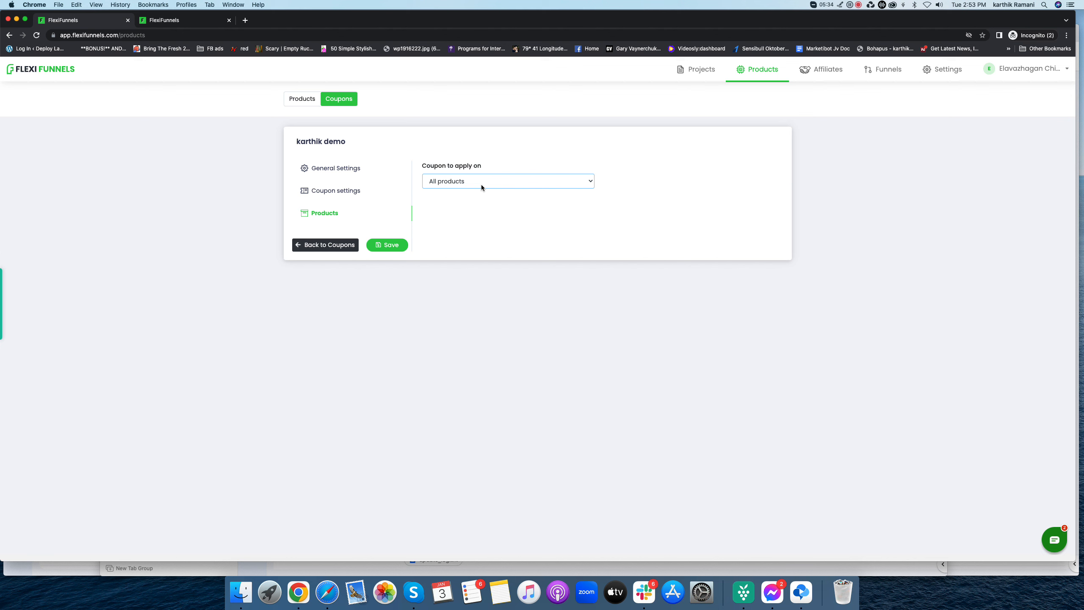
left_click(387, 246)
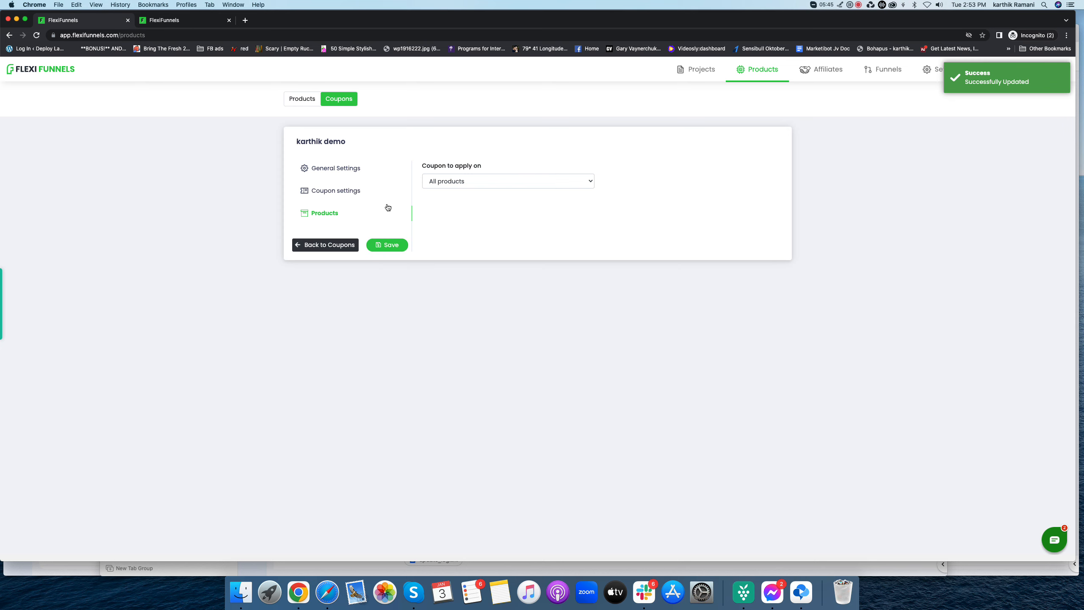
Leave the open page editor without saving and reopen the Coupon product project's Checkout Page for editing.
left_click(206, 27)
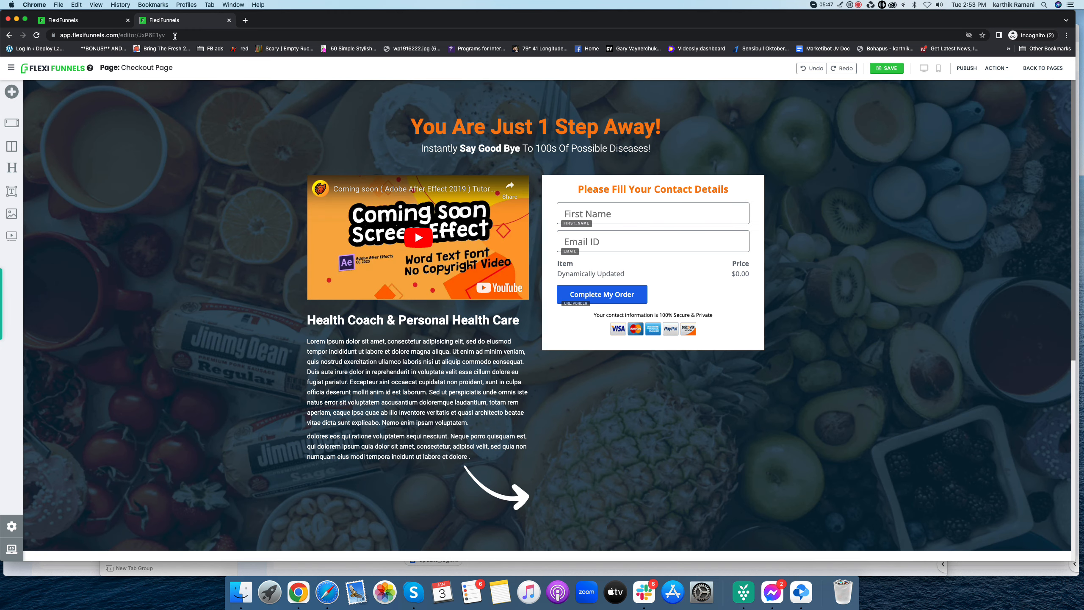
left_click(10, 35)
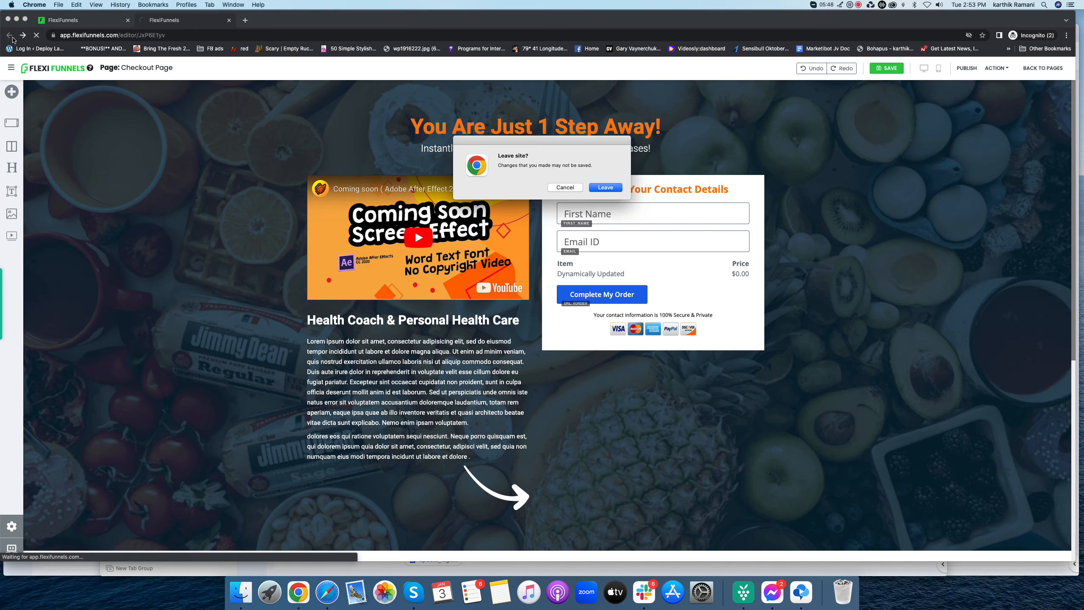
left_click(616, 189)
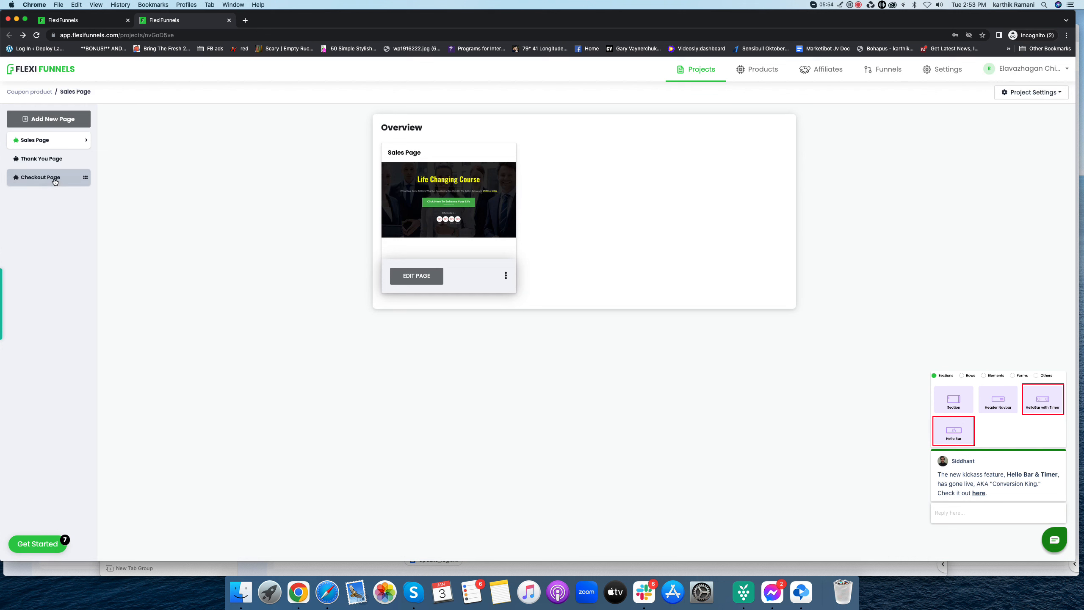
left_click(55, 181)
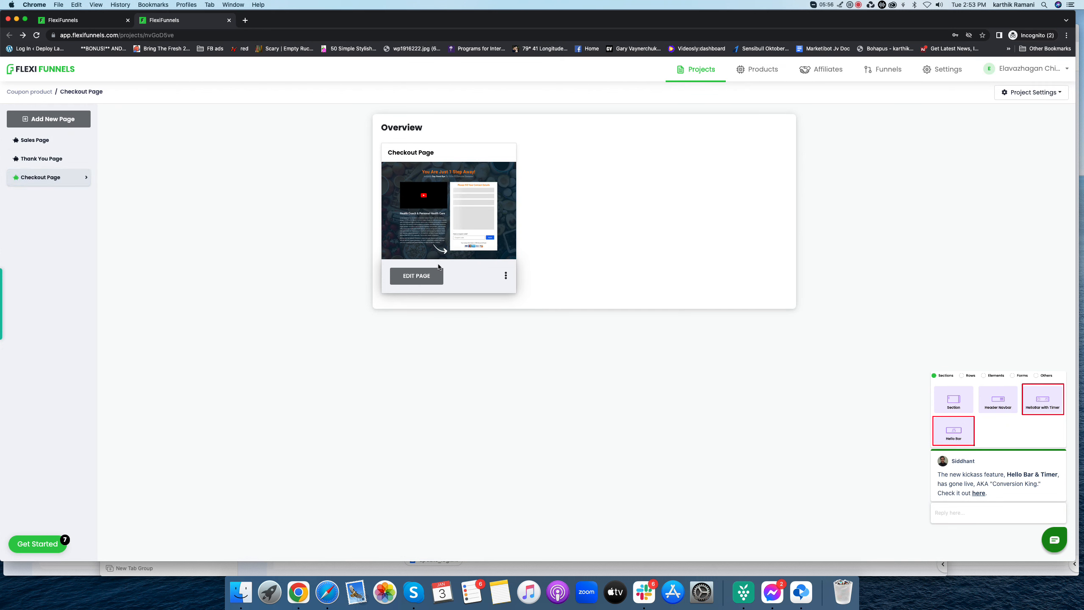
left_click(426, 277)
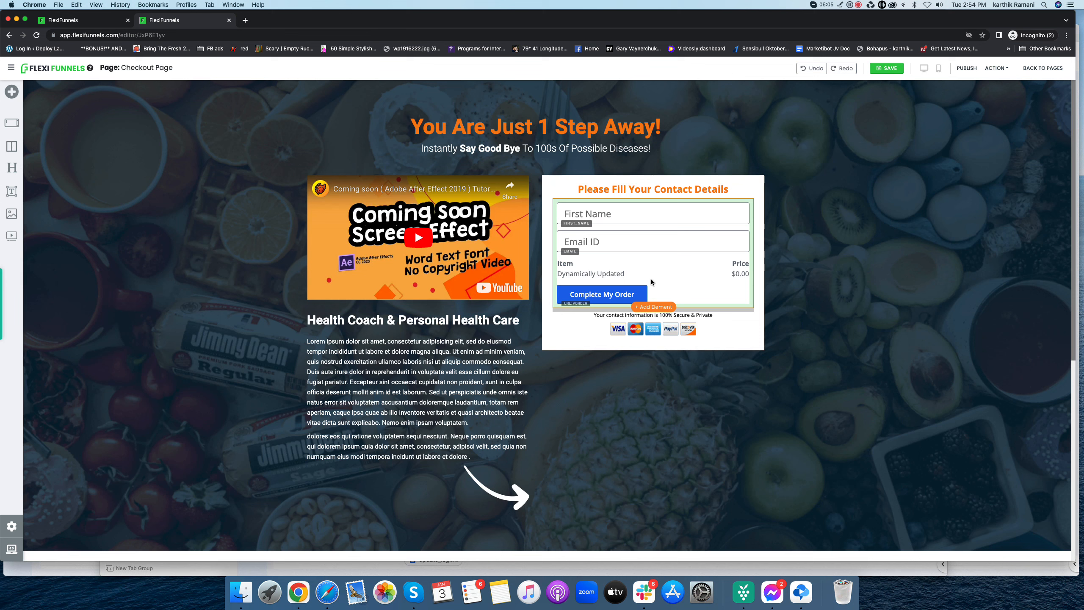
Add a Coupon code component to the contact details form, directly below the Complete My Order button.
left_click(657, 310)
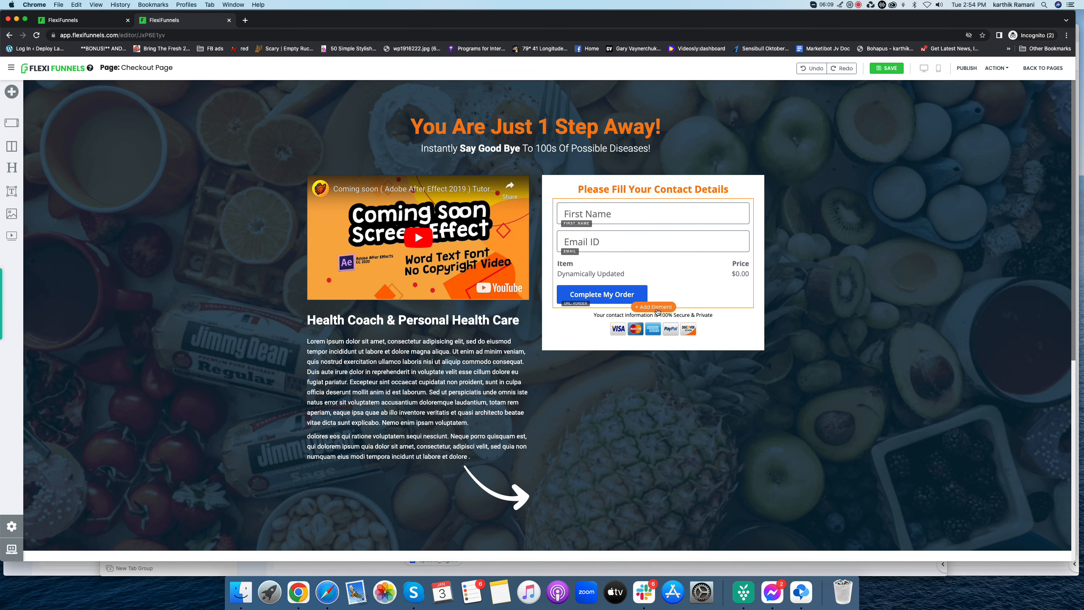
left_click(118, 93)
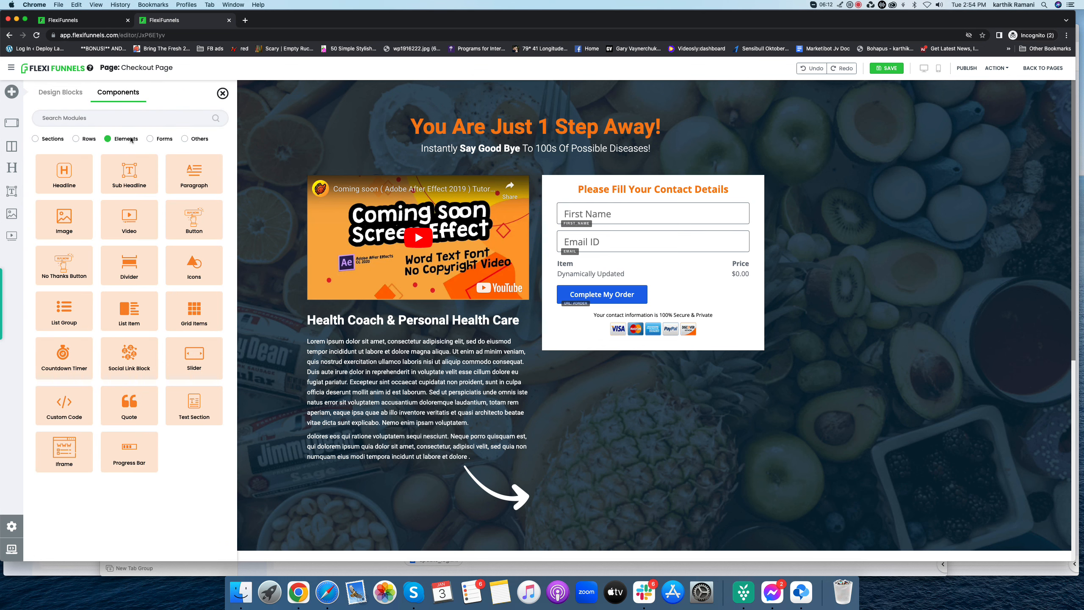
left_click(193, 139)
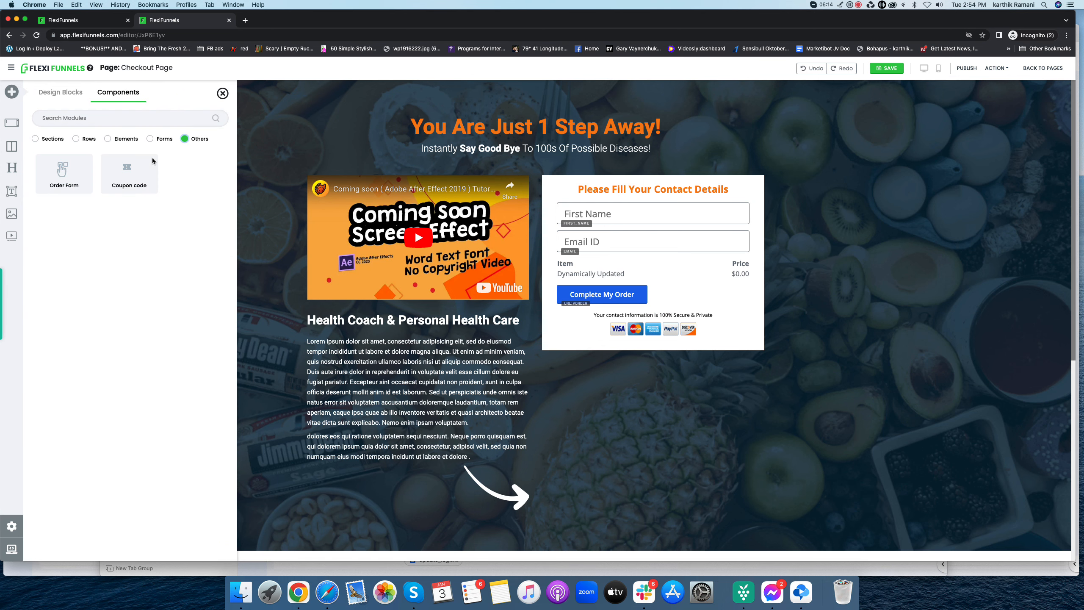
left_click_drag(127, 171, 660, 311)
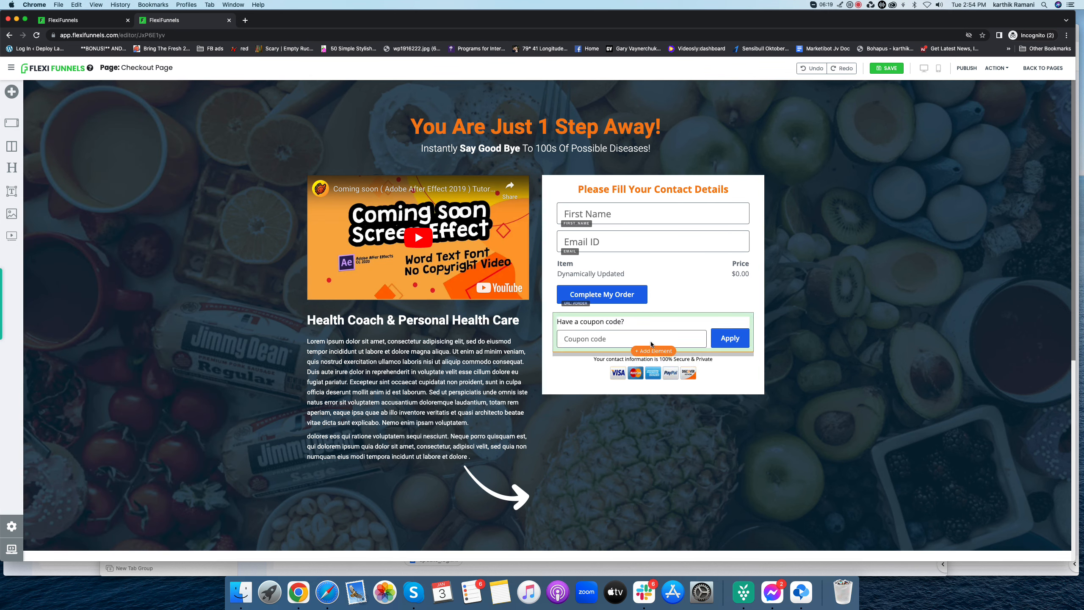
Save and publish the checkout page.
left_click(881, 70)
left_click(881, 72)
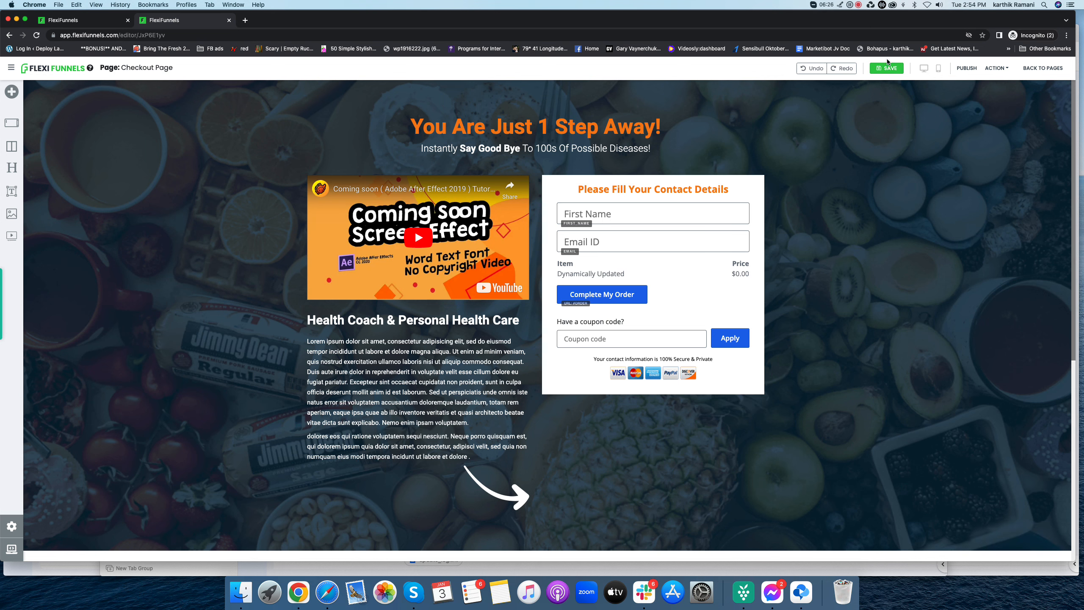
left_click(968, 68)
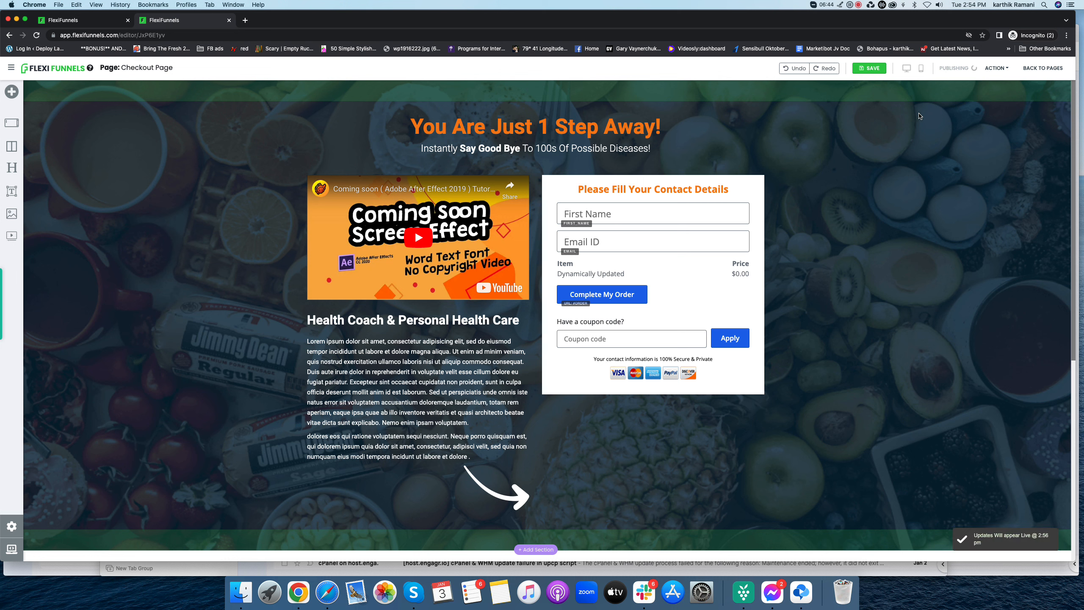
Open the published checkout page and view its order summary and coupon code field.
left_click(989, 73)
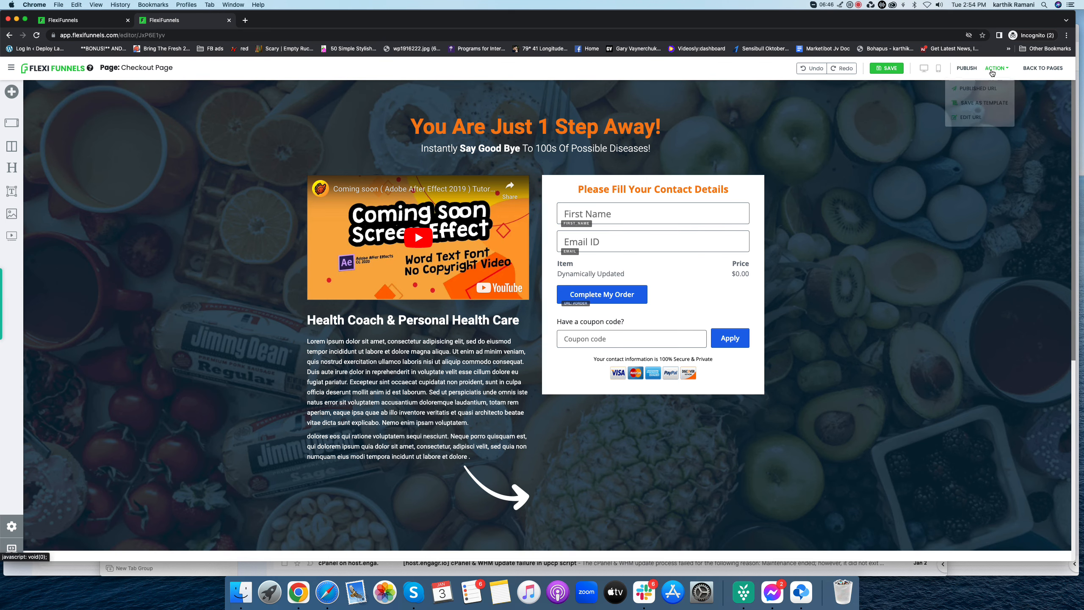
left_click(984, 85)
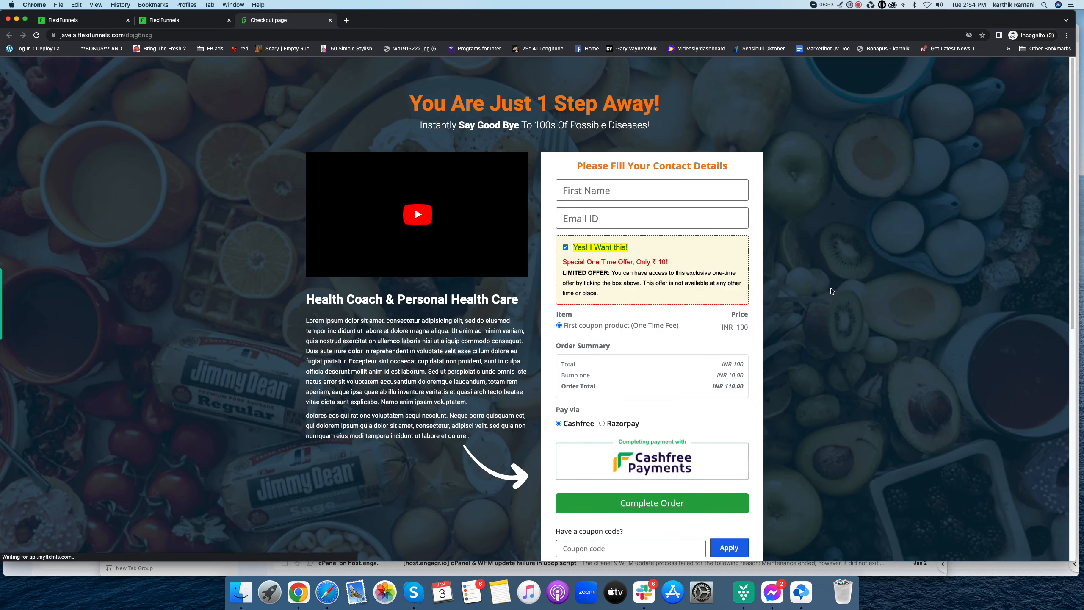
scroll(758, 305, "down", 3)
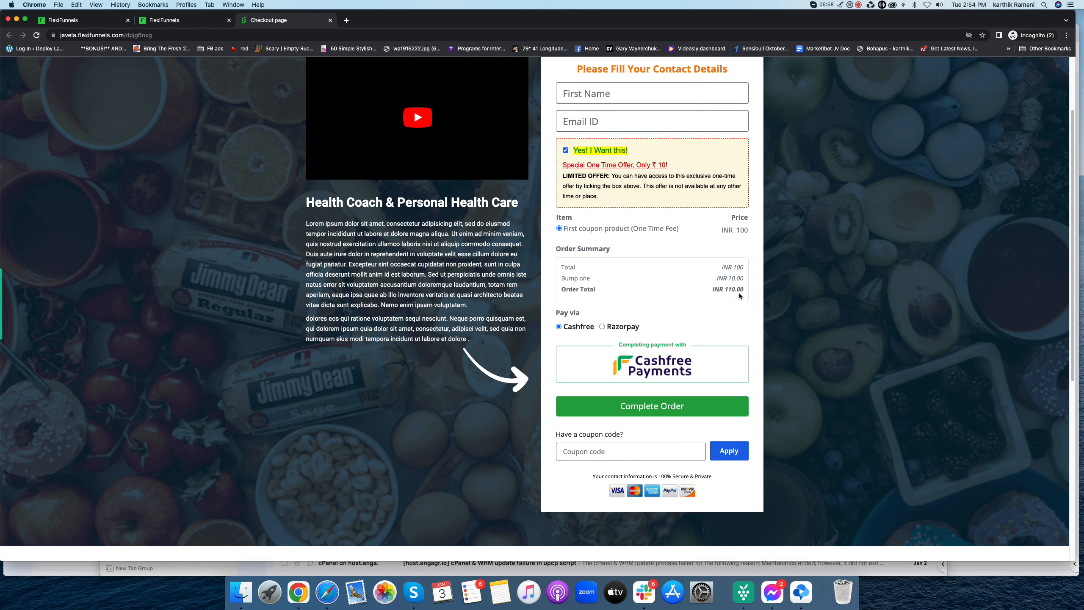
Copy the coupon code FLEXI20OFF from the coupon's general settings.
left_click(90, 20)
left_click(349, 170)
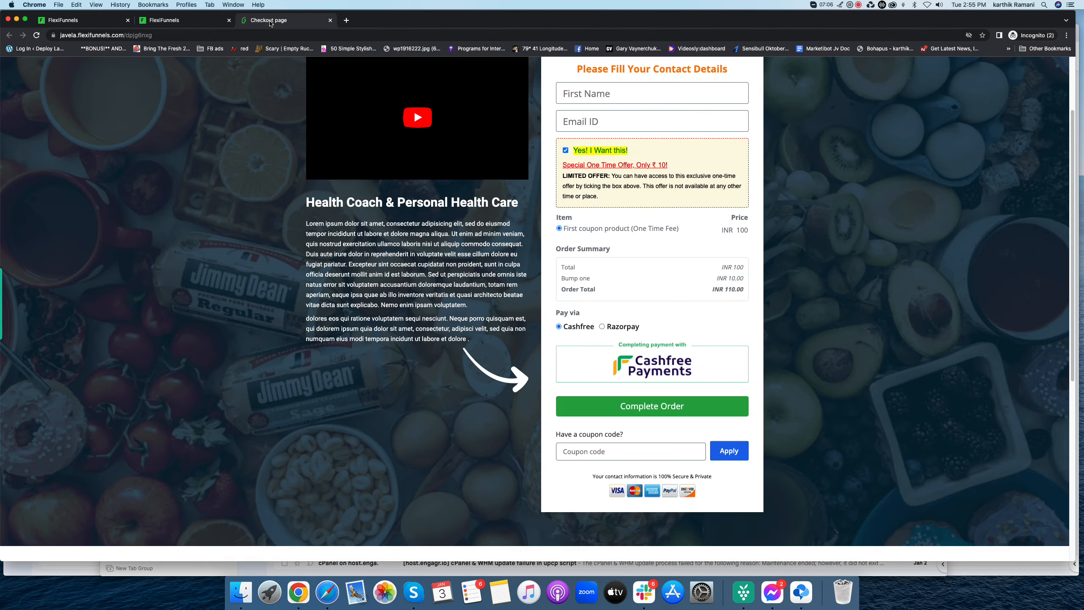
left_click(270, 20)
left_click(75, 20)
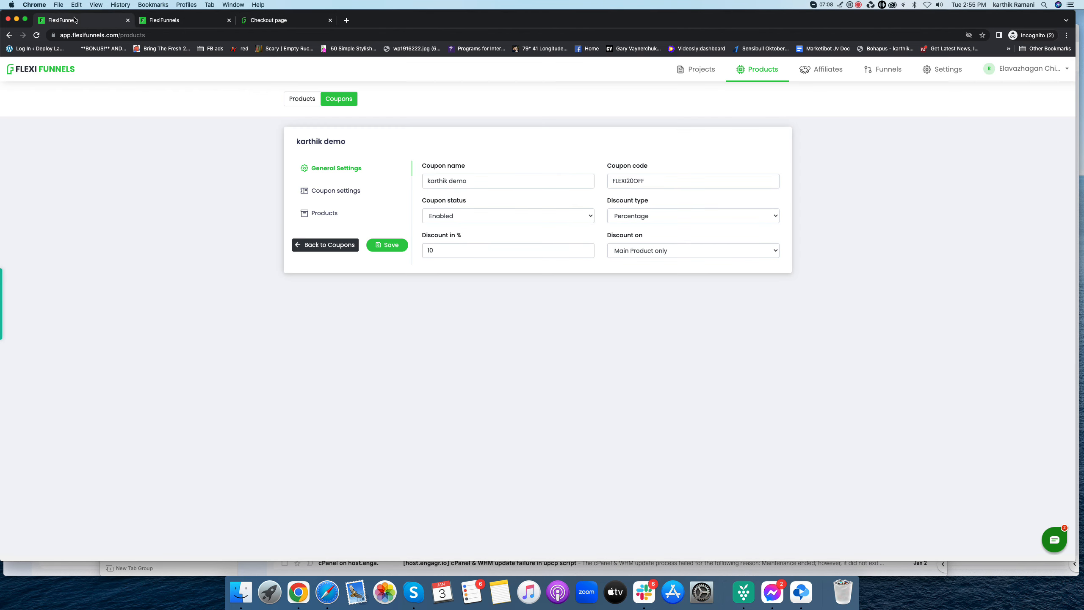
double_click(629, 181)
right_click(632, 181)
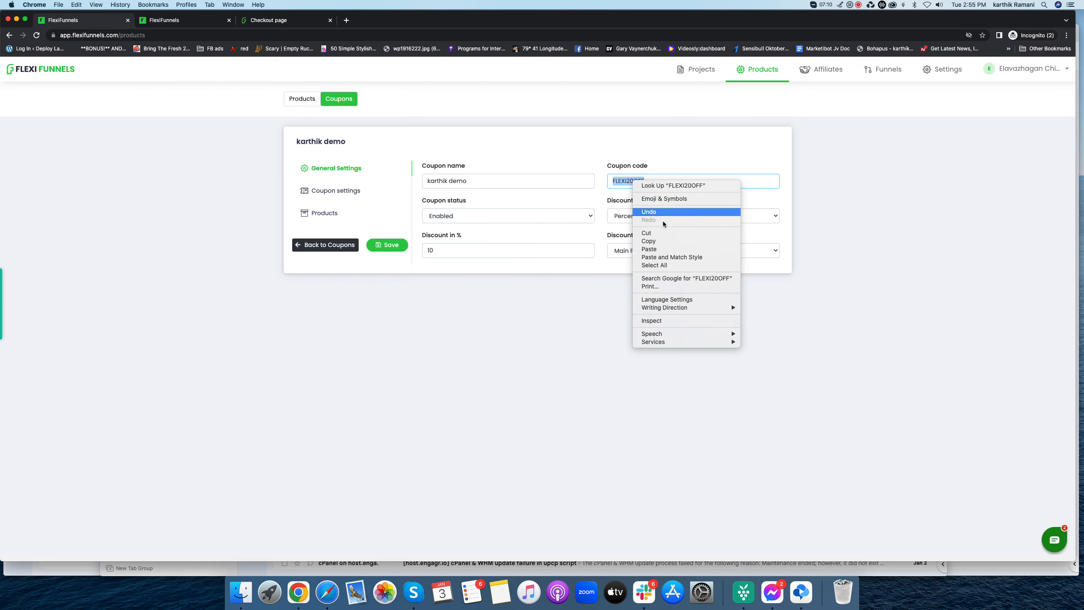
left_click(668, 242)
Paste the code FLEXI20OFF into the live checkout page's coupon field and apply it to the order.
left_click(288, 25)
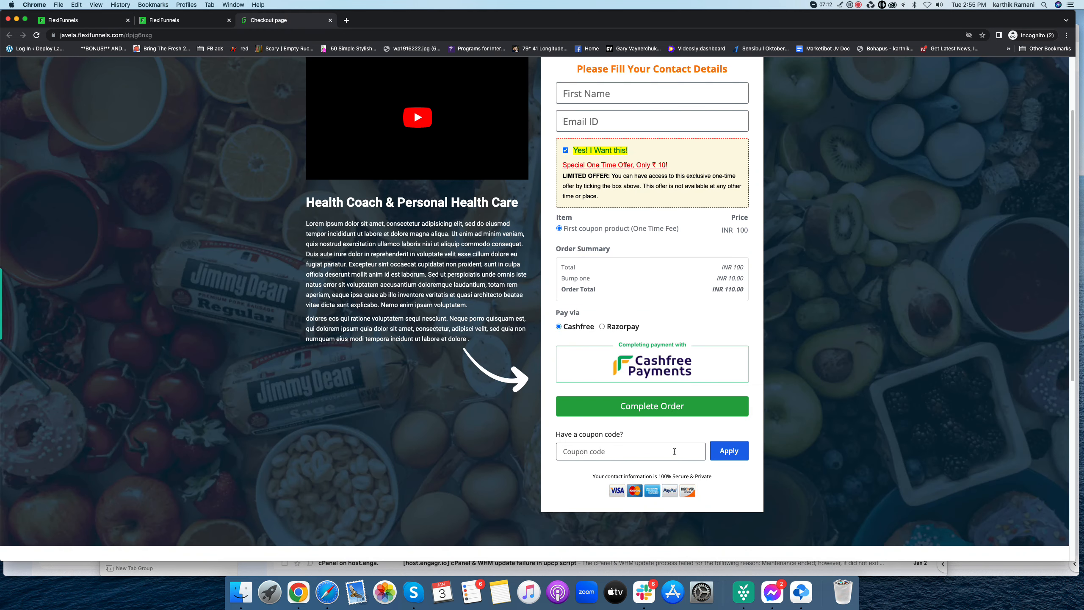
left_click(631, 446)
right_click(630, 446)
left_click(659, 501)
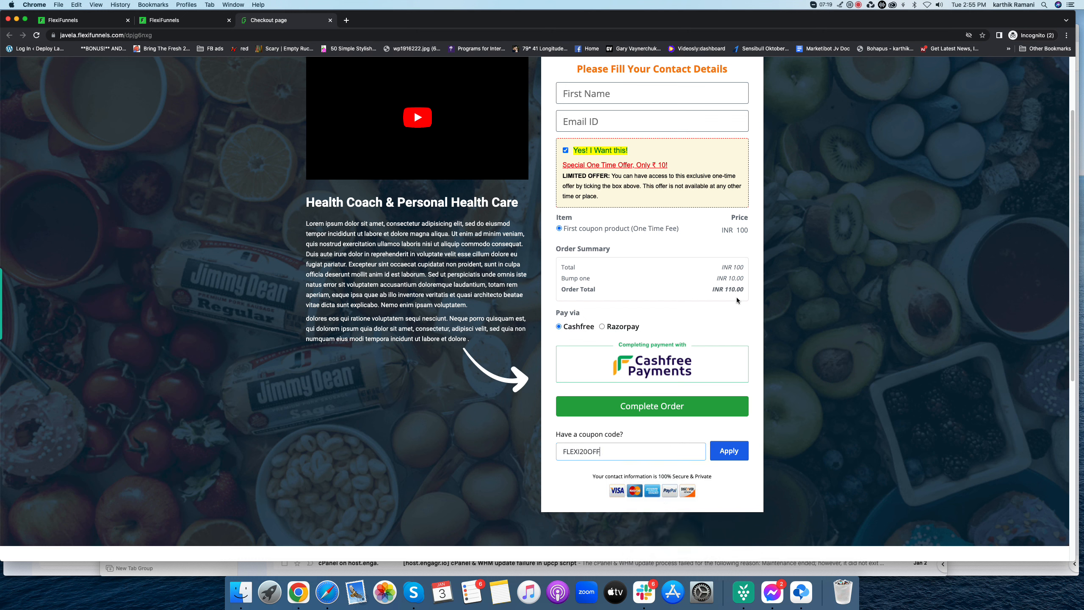
left_click(730, 451)
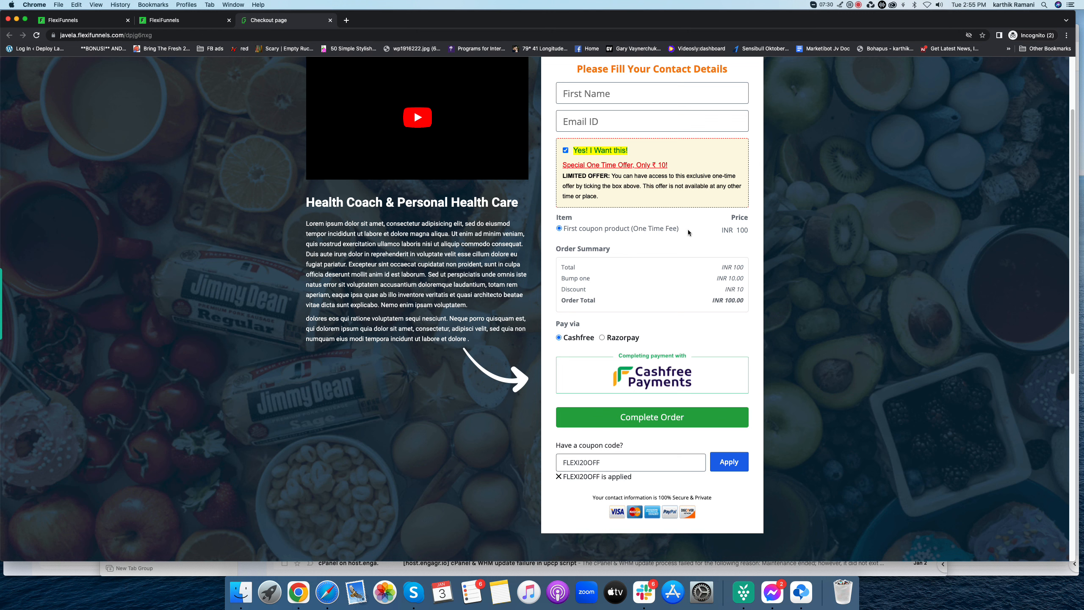
Compare the coupon's discount settings with the discount line and applied-coupon note on the live checkout page.
left_click(84, 21)
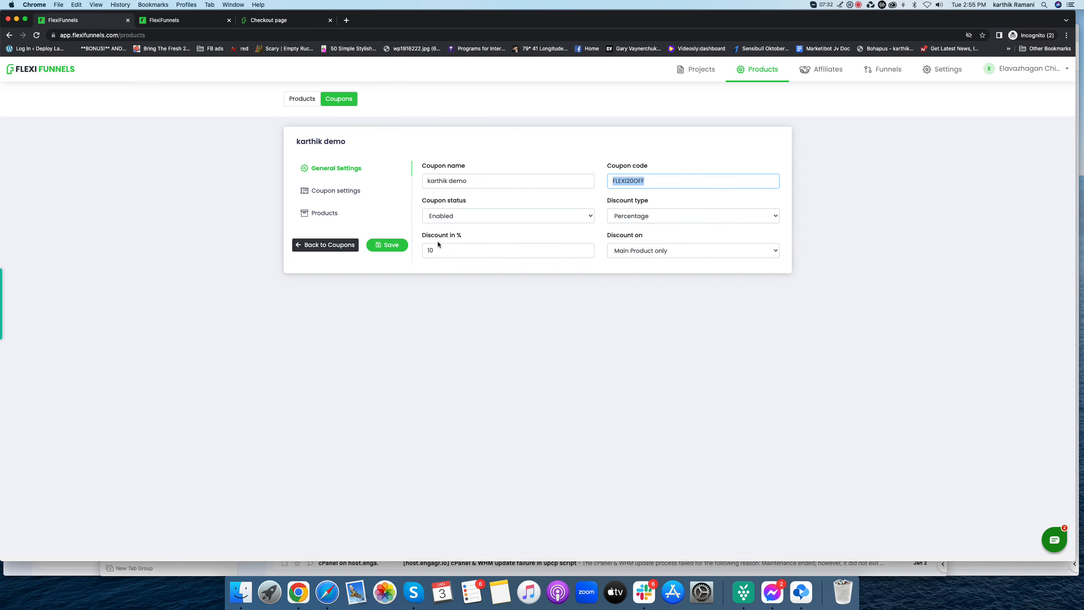
left_click(256, 21)
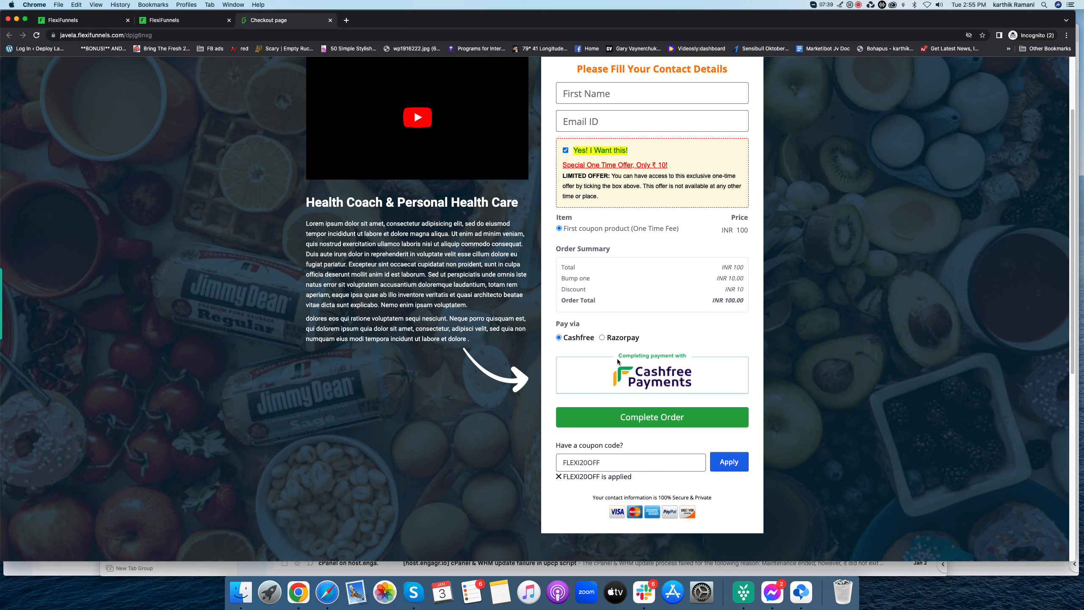
triple_click(741, 290)
triple_click(629, 477)
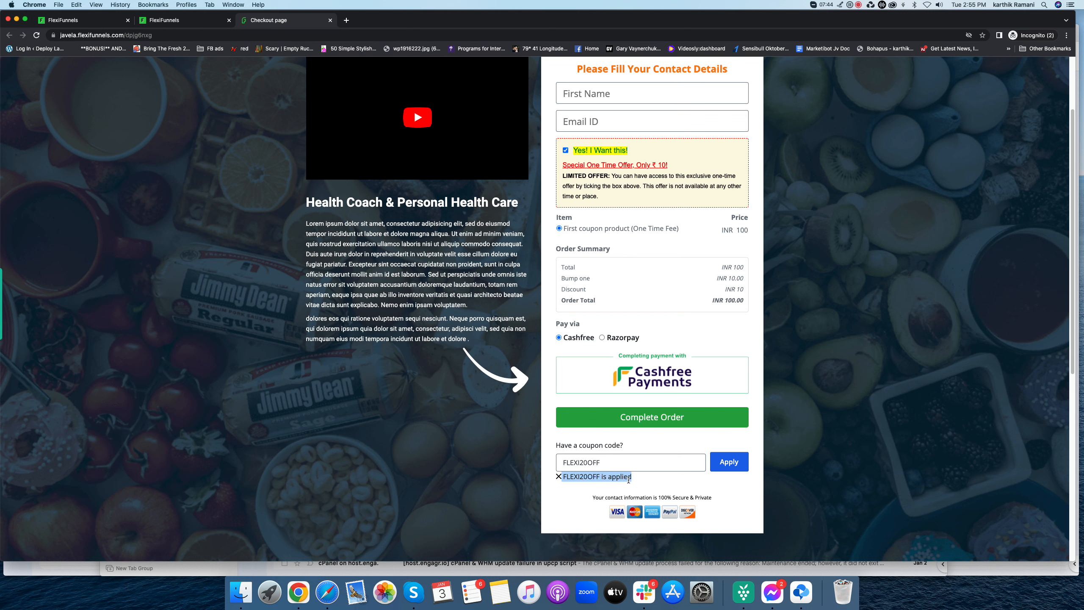